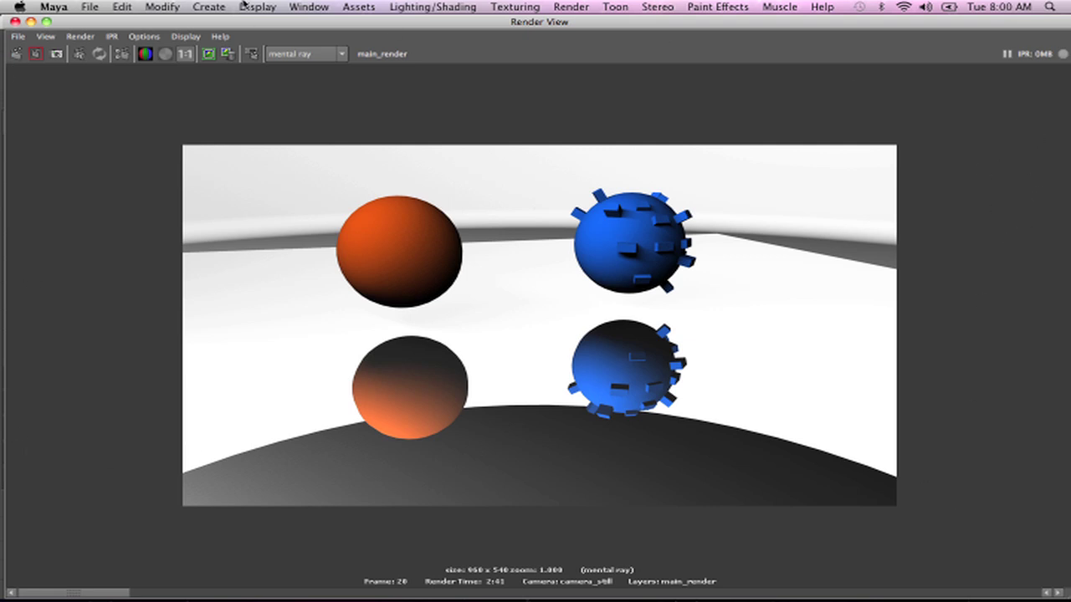
- Graph the scene's area light in the Hypershade work area and show the list of creatable nodes
{"action": "left_click", "coordinate": [31, 22]}
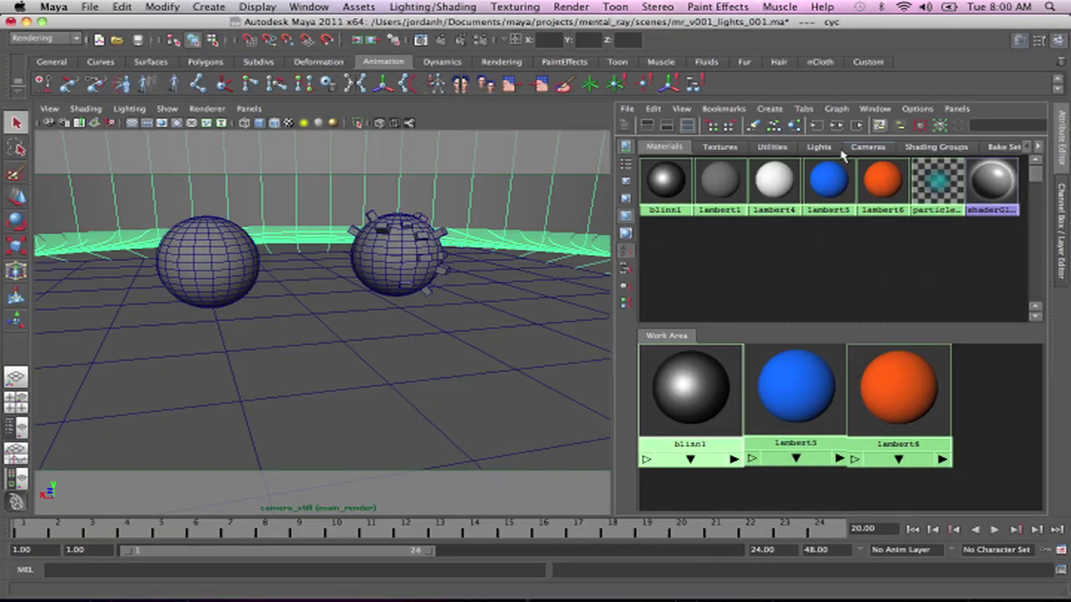
{"action": "left_click", "coordinate": [819, 147]}
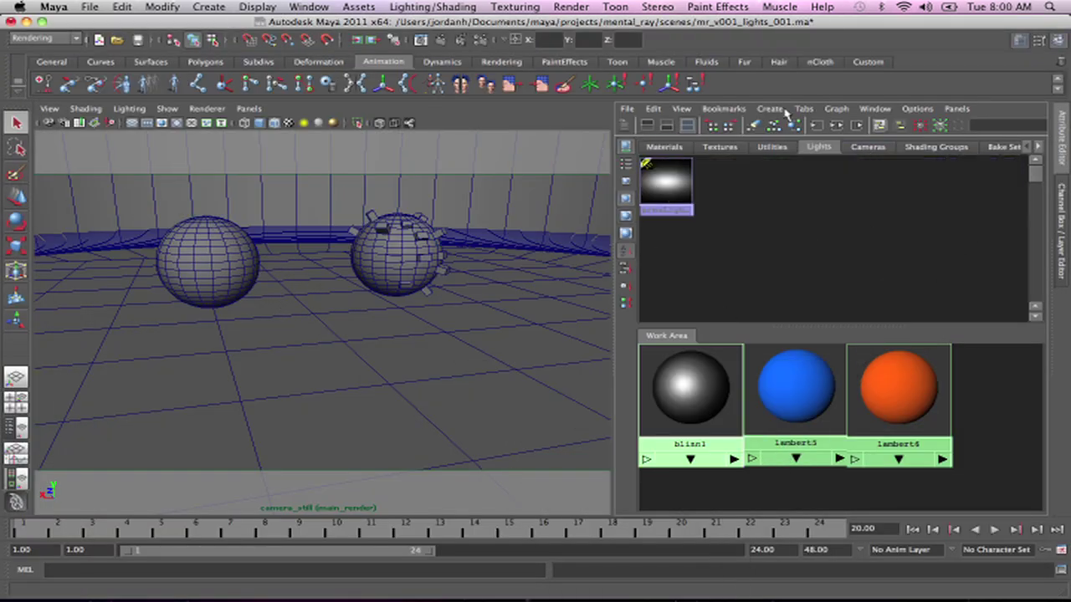
{"action": "left_click", "coordinate": [672, 180]}
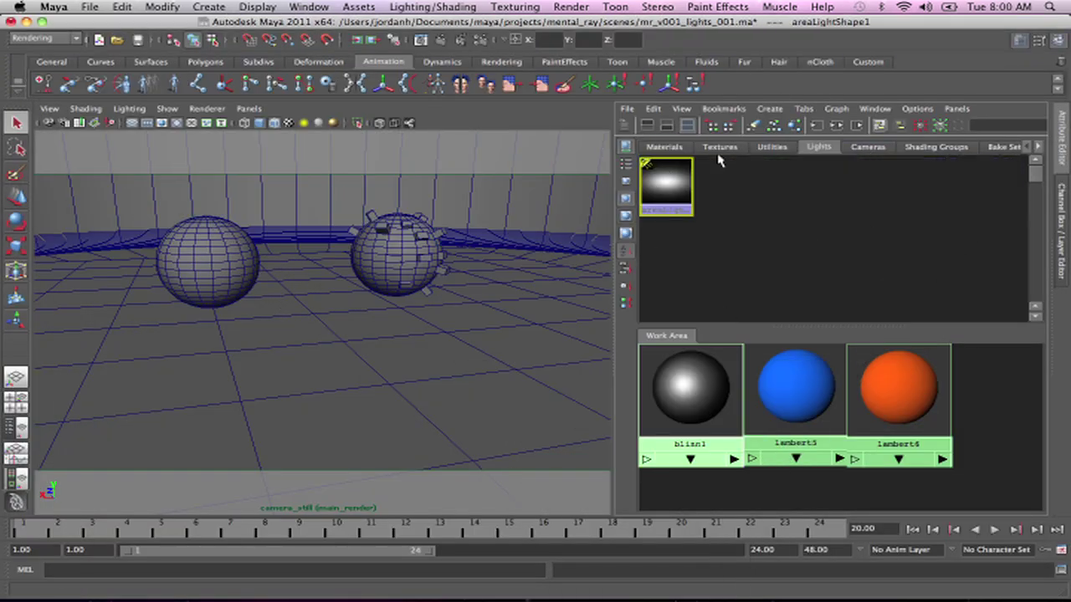
{"action": "left_click", "coordinate": [838, 126]}
{"action": "left_click", "coordinate": [623, 125]}
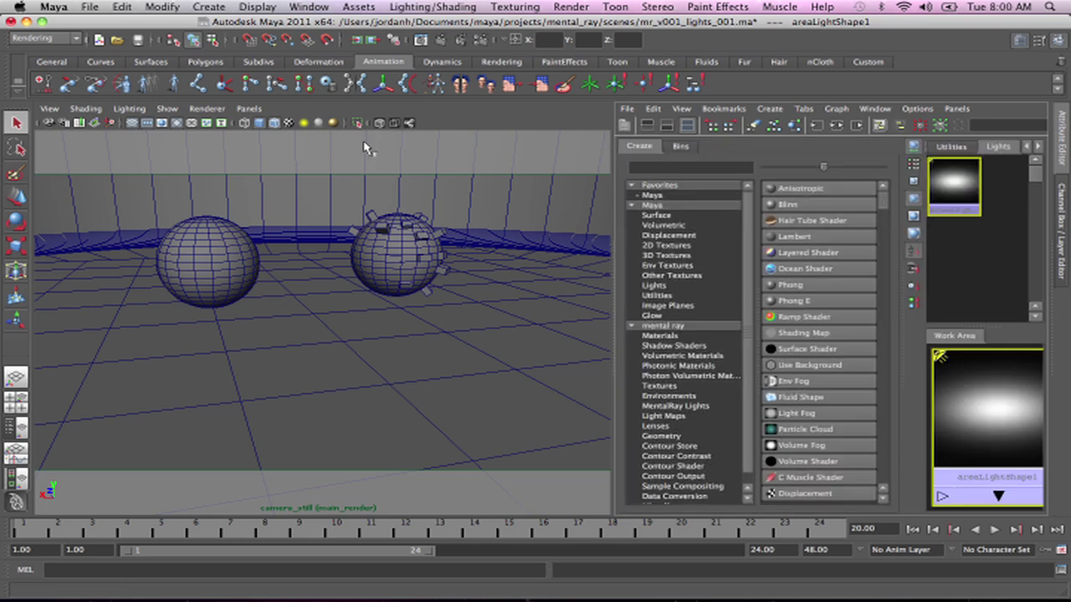
- Show the area light's attributes, widen the Hypershade, and reposition the light's node with free space beside it
{"action": "left_click", "coordinate": [1061, 134]}
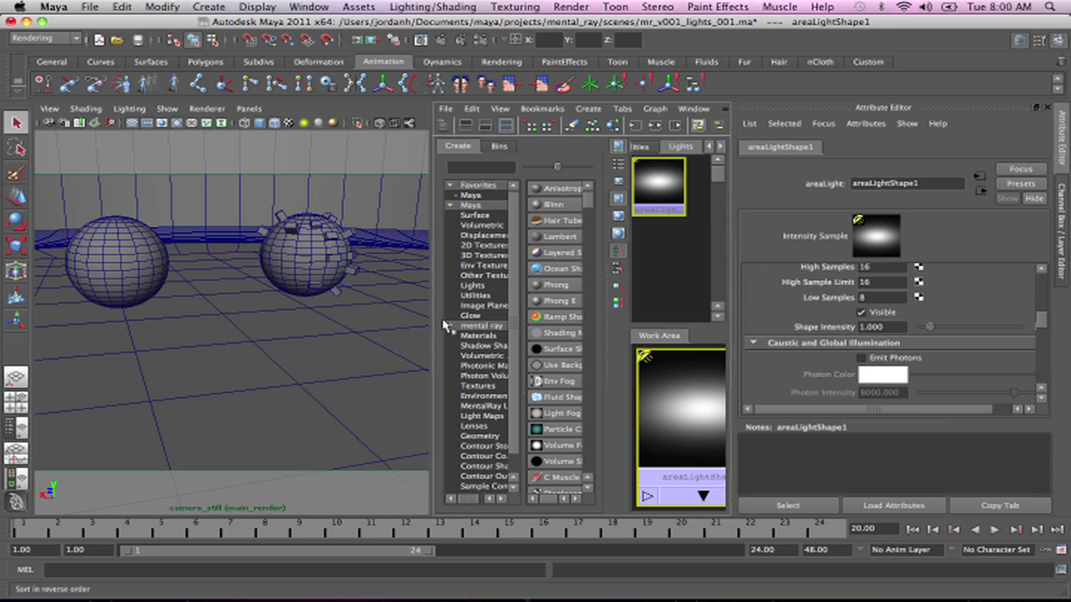
{"action": "left_click_drag", "start_coordinate": [430, 320], "coordinate": [282, 295]}
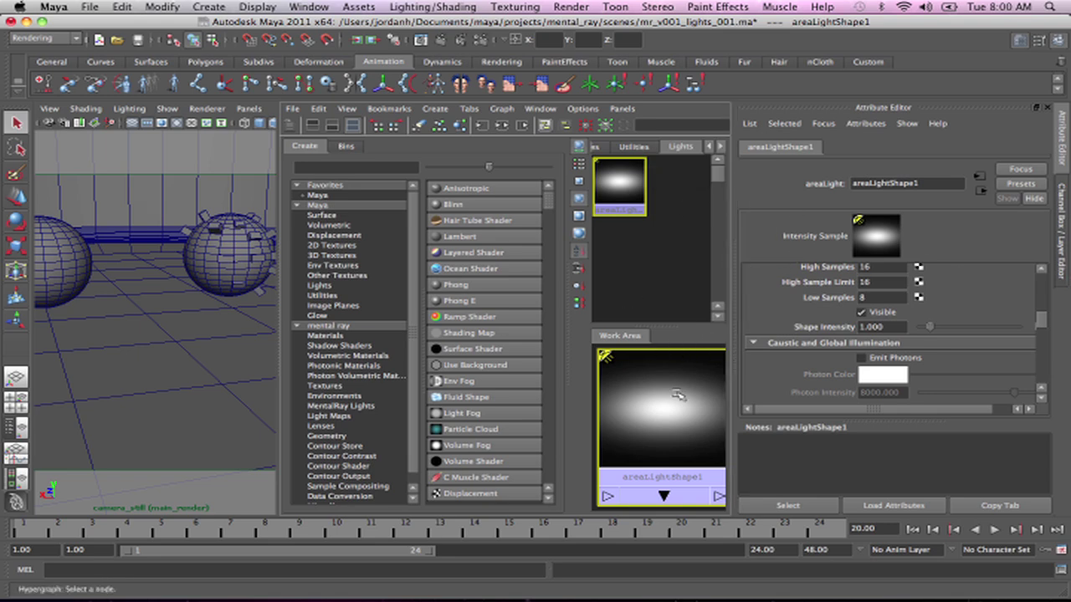
{"action": "scroll", "coordinate": [674, 417], "scroll_direction": "down", "scroll_amount": 5}
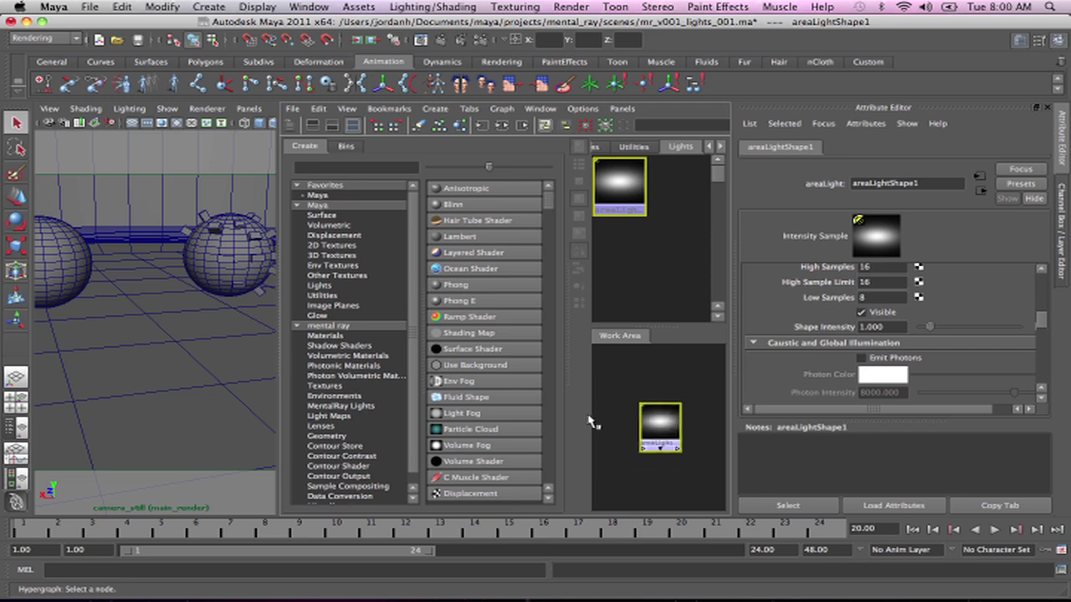
{"action": "left_click_drag", "start_coordinate": [660, 421], "coordinate": [686, 386]}
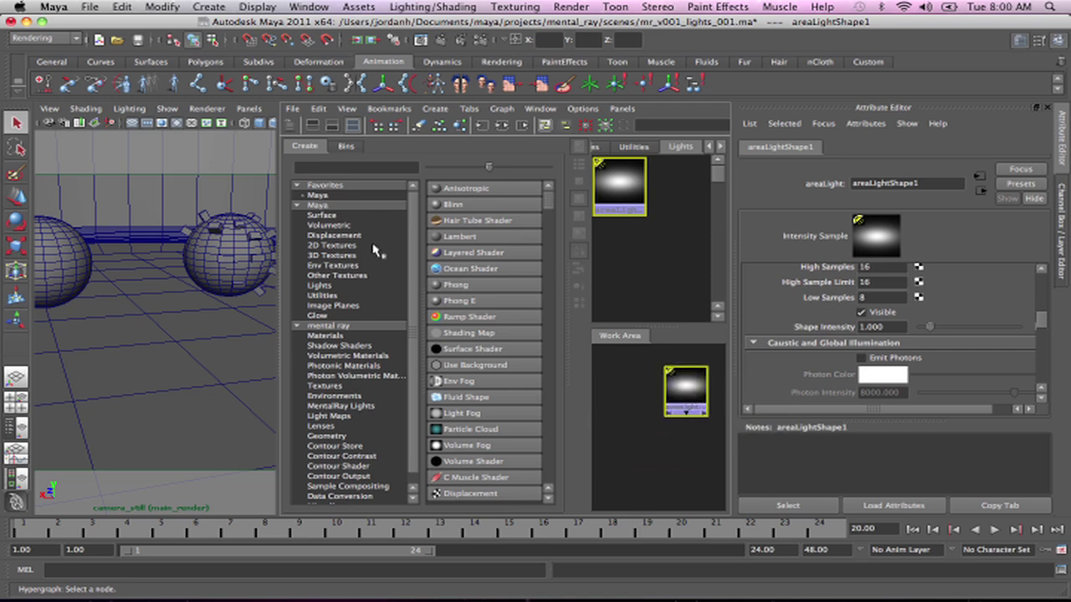
- Create a physical_light node from the mental ray lights category
{"action": "left_click", "coordinate": [346, 326]}
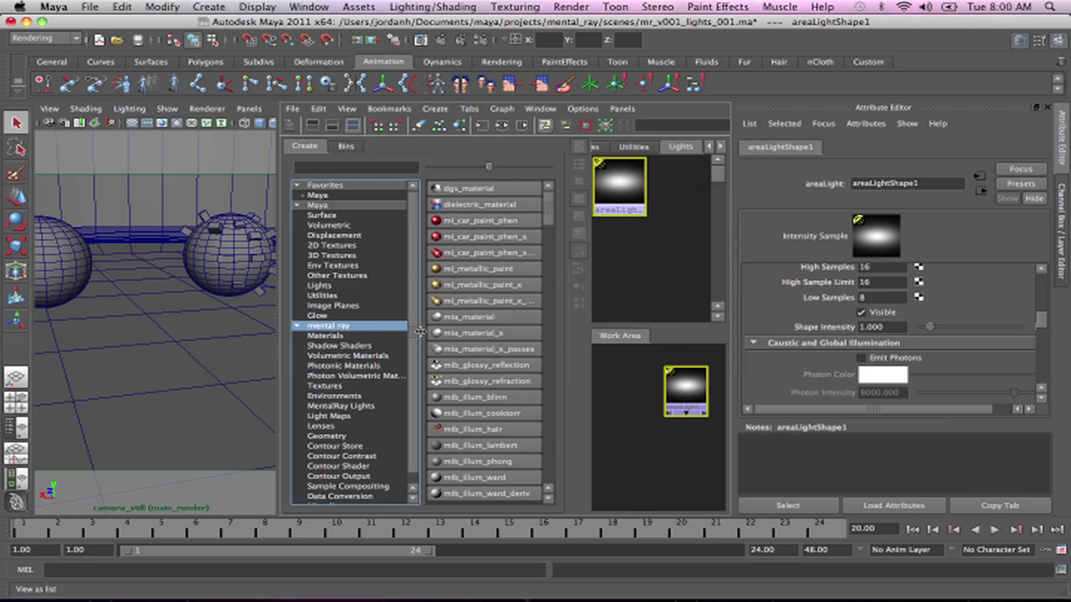
{"action": "left_click", "coordinate": [338, 408]}
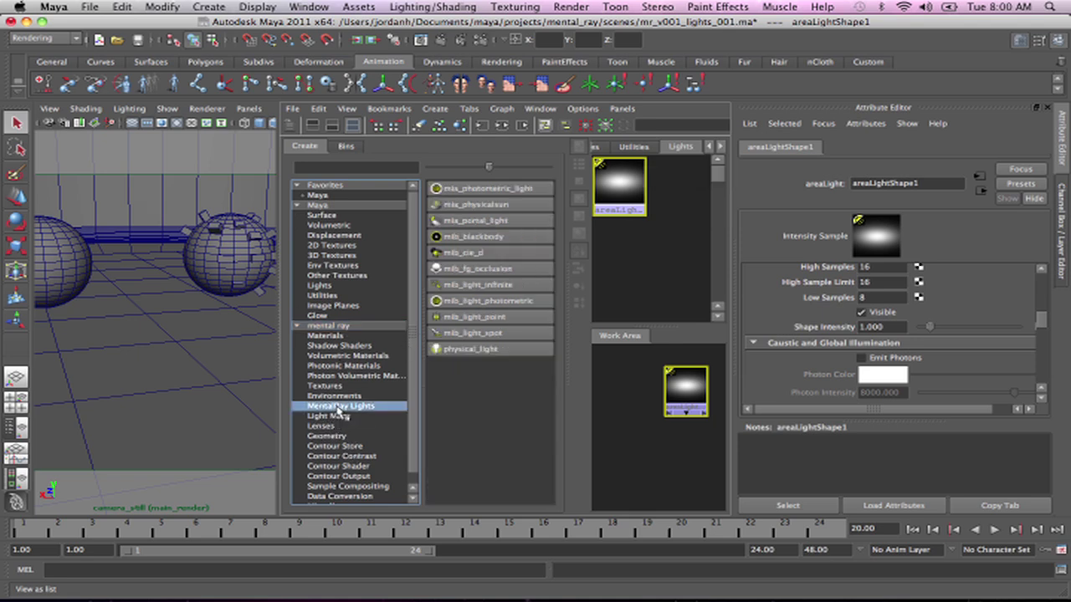
{"action": "left_click", "coordinate": [458, 351]}
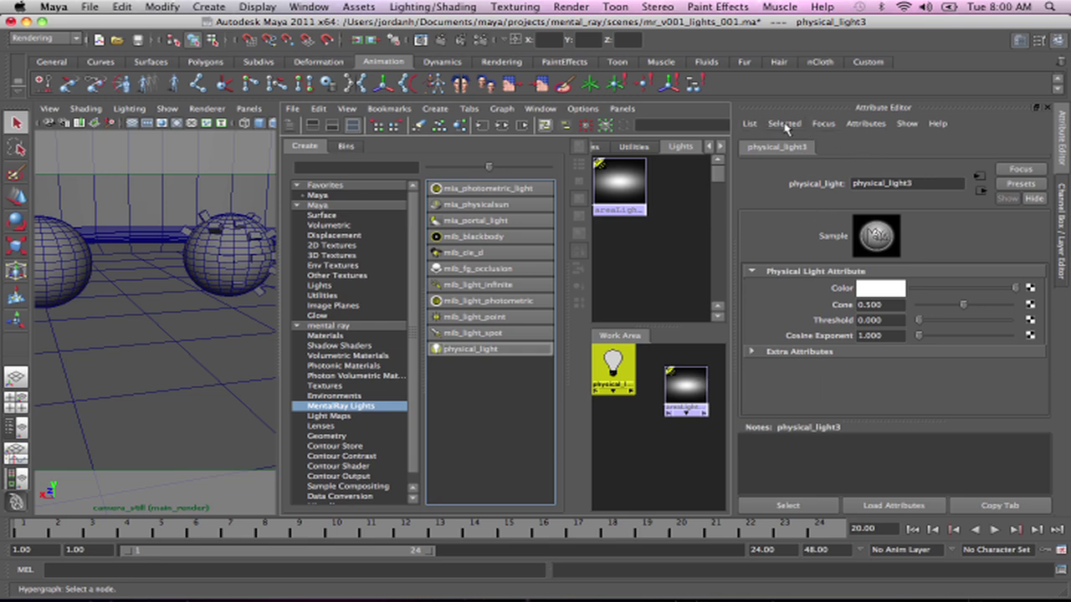
- Suppress all Maya shaders on the area light, assign the physical light as its Light Shader, and arrange the two nodes side by side
{"action": "left_click", "coordinate": [692, 394]}
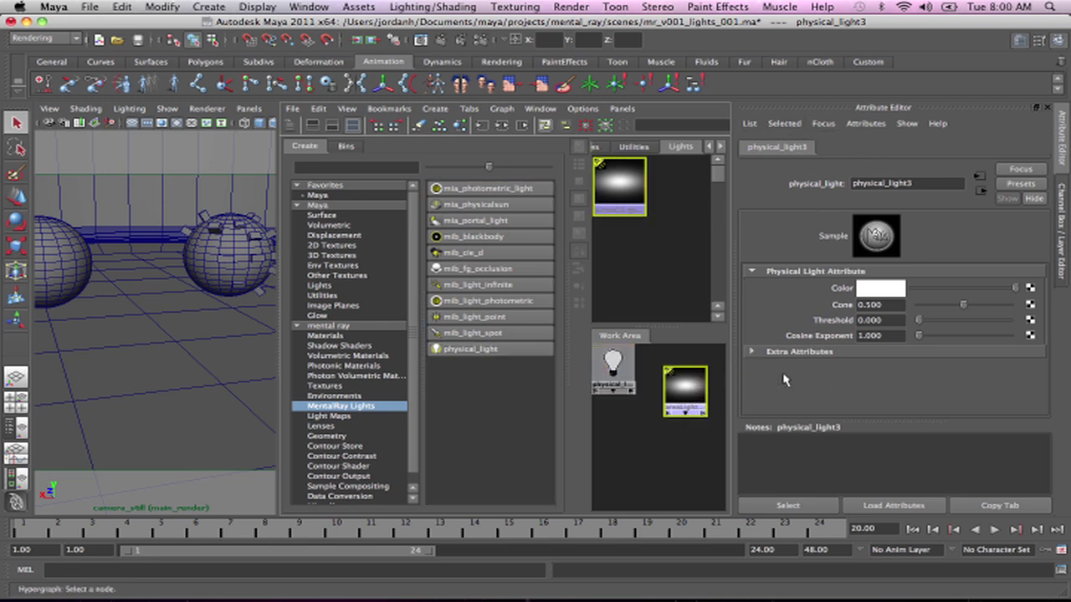
{"action": "left_click_drag", "start_coordinate": [1040, 323], "coordinate": [1027, 379]}
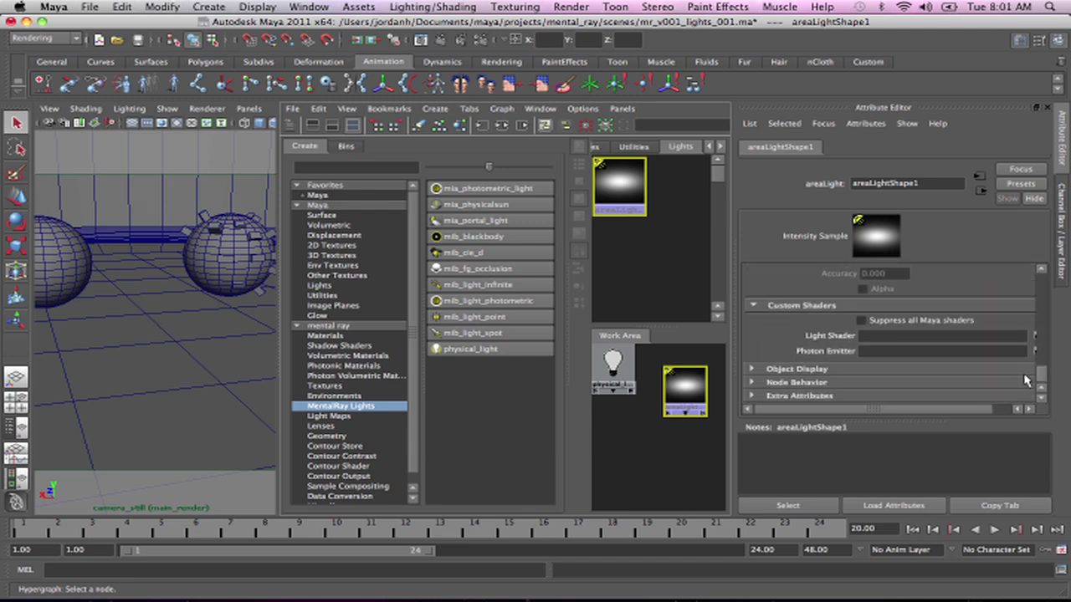
{"action": "left_click", "coordinate": [863, 321]}
{"action": "middle_click_drag", "start_coordinate": [614, 367], "coordinate": [827, 333]}
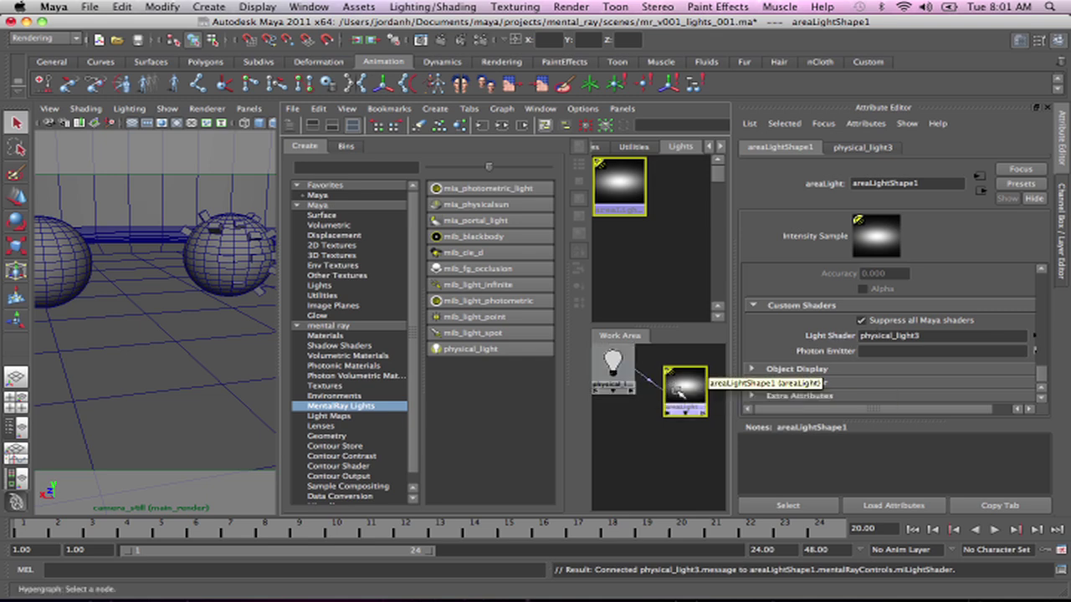
{"action": "left_click", "coordinate": [625, 374]}
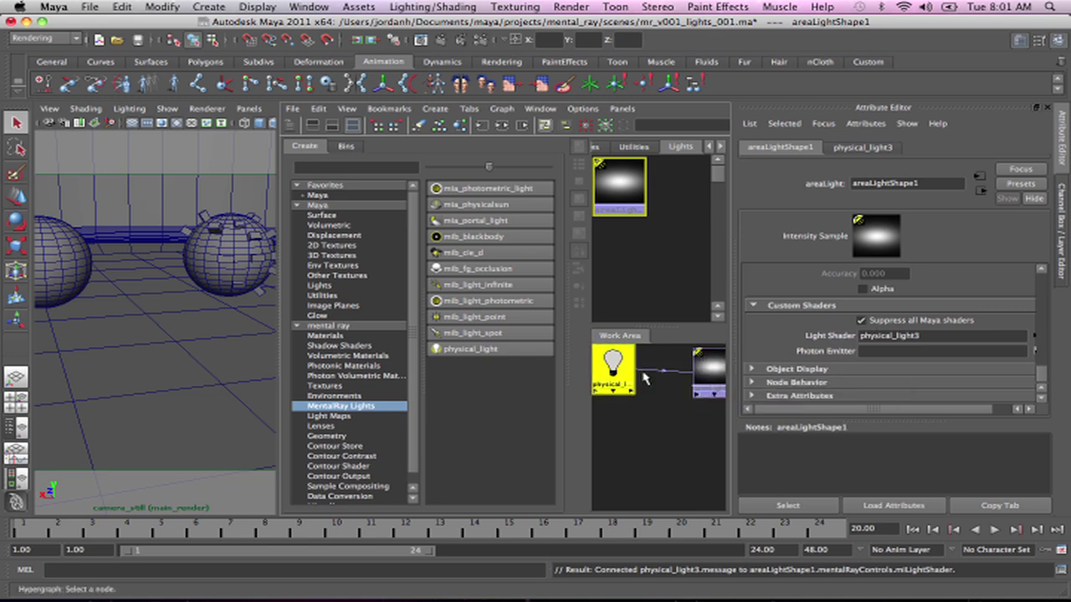
{"action": "left_click_drag", "start_coordinate": [658, 378], "coordinate": [671, 379]}
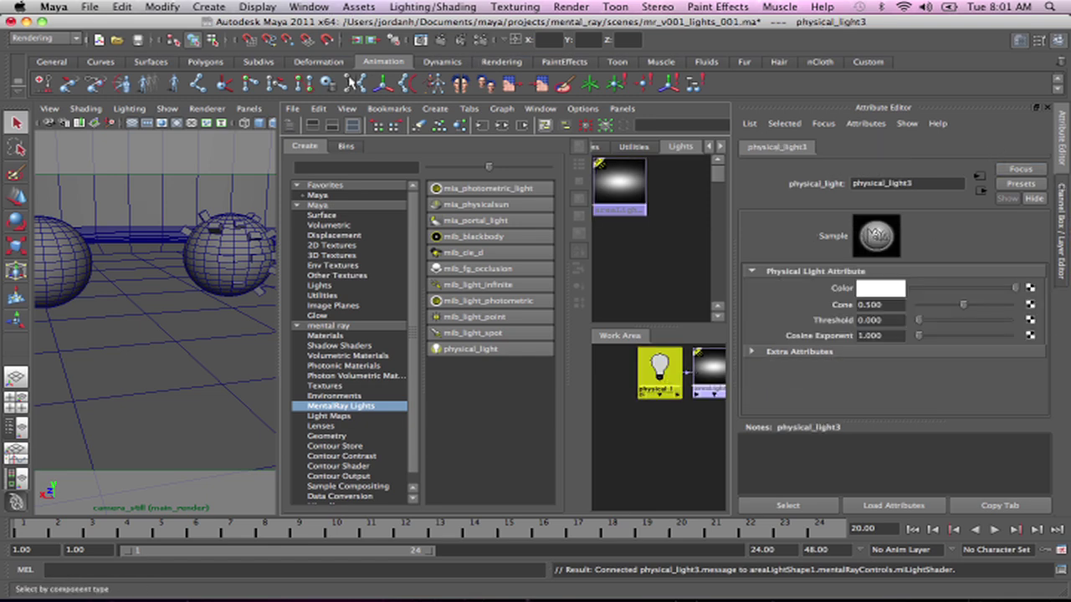
- Render the camera_still view with mental ray to check the physical light, and put the render window away
{"action": "left_click", "coordinate": [421, 41]}
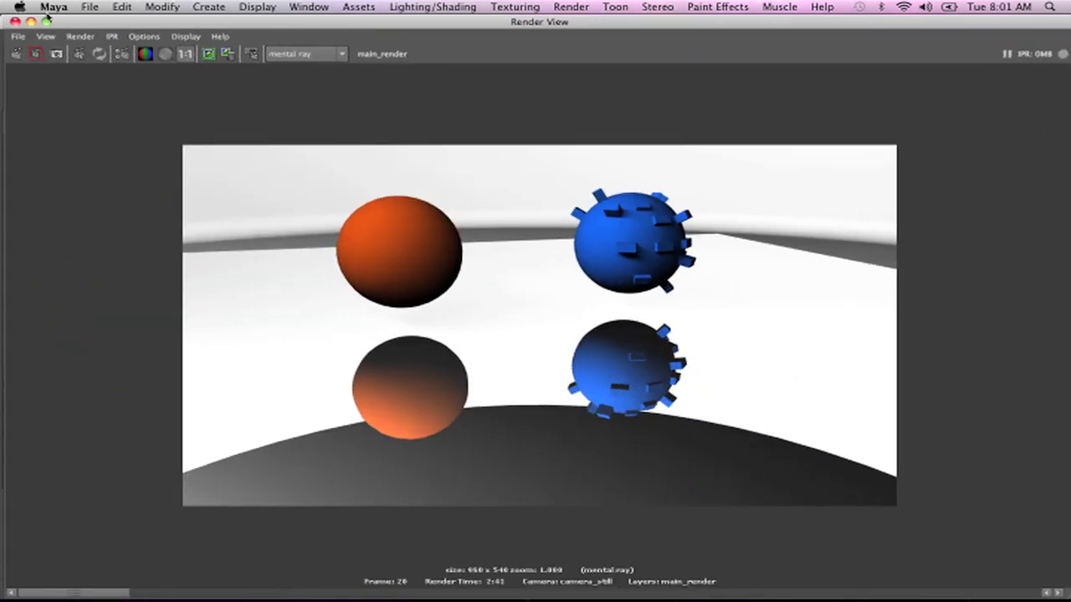
{"action": "left_click", "coordinate": [84, 5]}
{"action": "left_click", "coordinate": [84, 63]}
{"action": "left_click", "coordinate": [15, 53]}
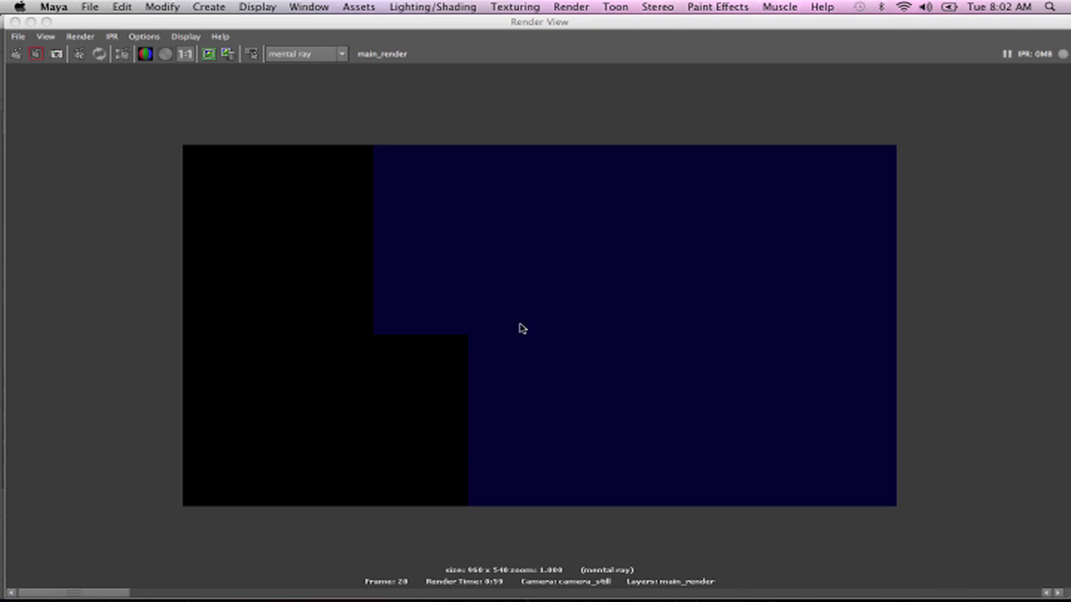
{"action": "left_click", "coordinate": [31, 22]}
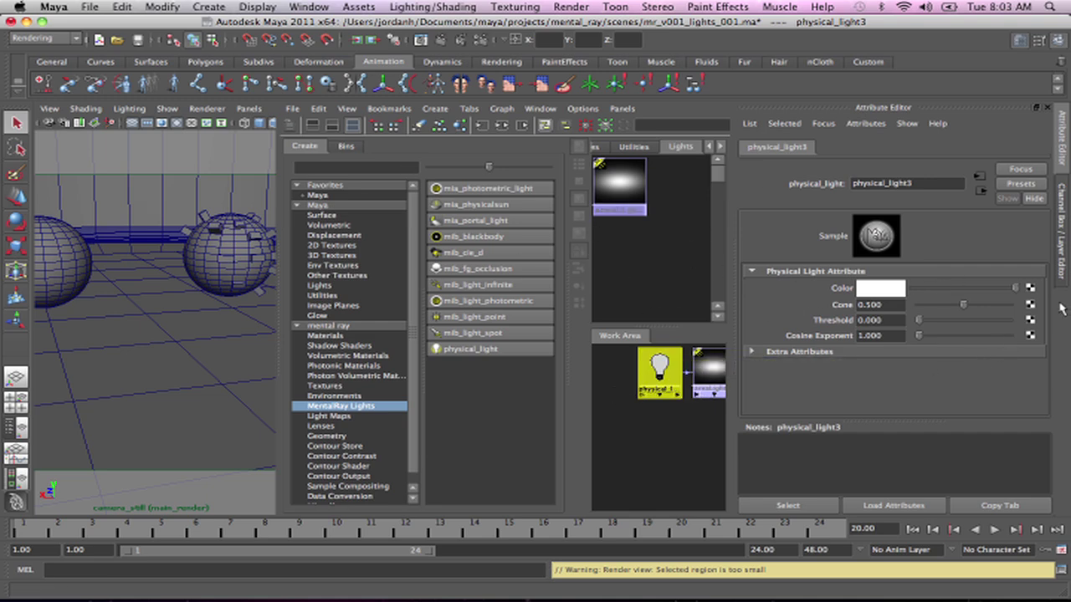
- Examine the area light's basic attributes and its available Decay Rate options
{"action": "left_click", "coordinate": [619, 186]}
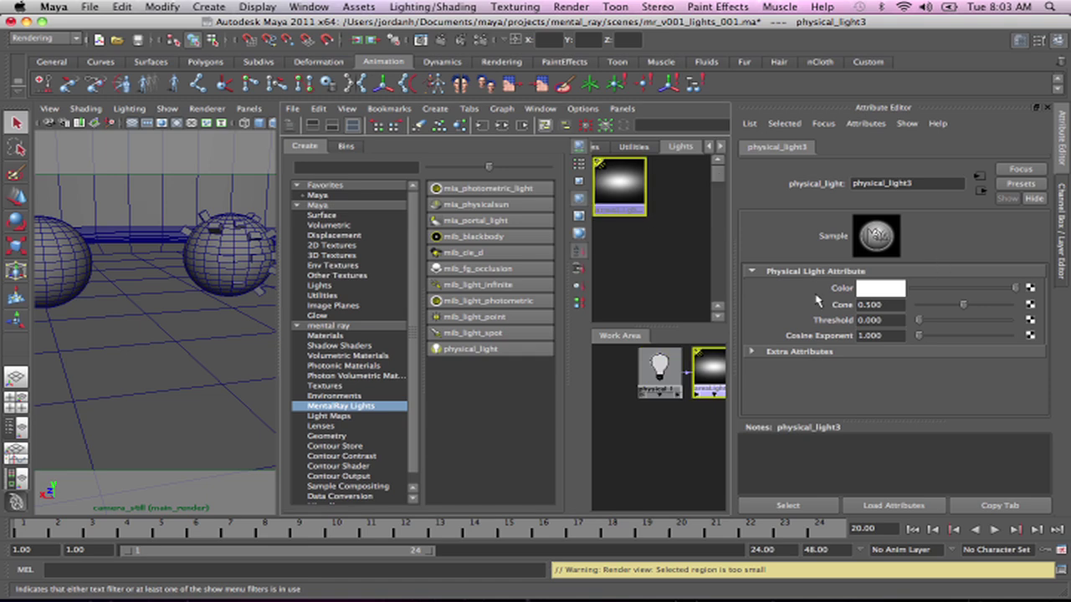
{"action": "left_click", "coordinate": [1043, 294]}
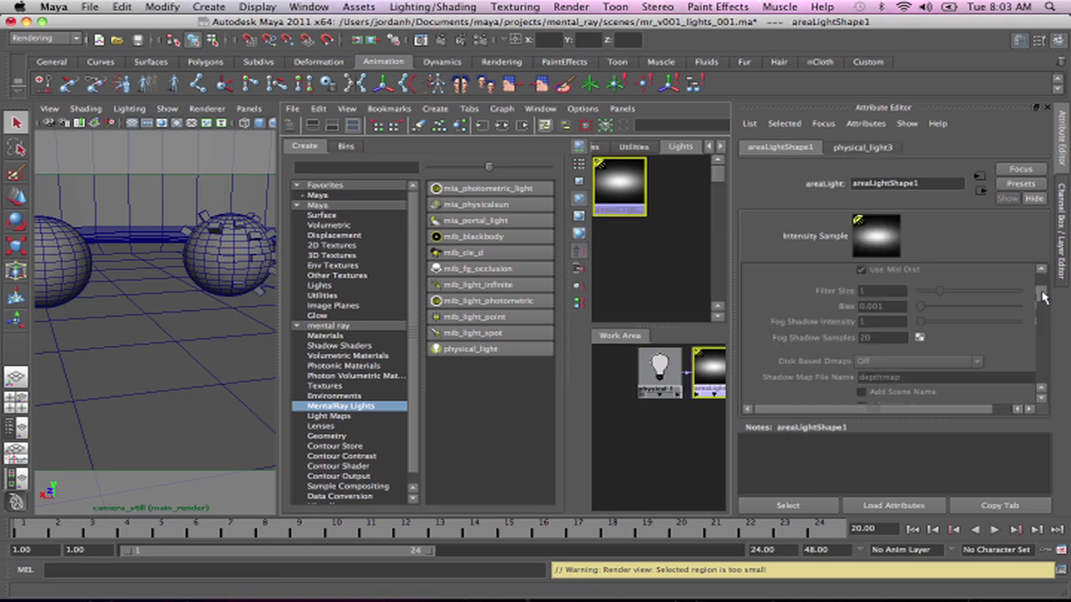
{"action": "left_click_drag", "start_coordinate": [1045, 299], "coordinate": [1043, 280]}
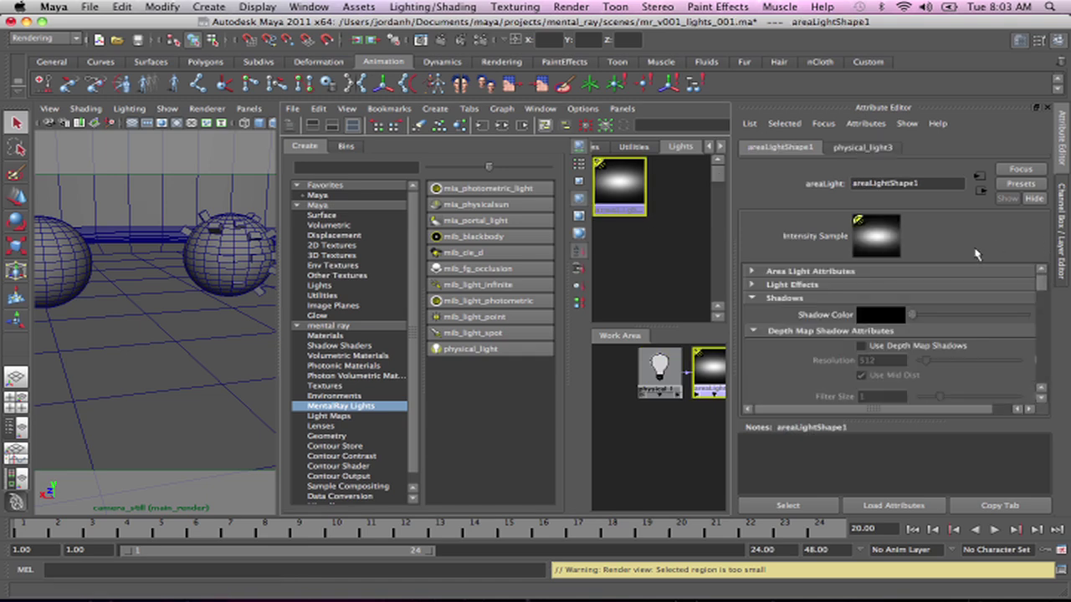
{"action": "left_click", "coordinate": [752, 272]}
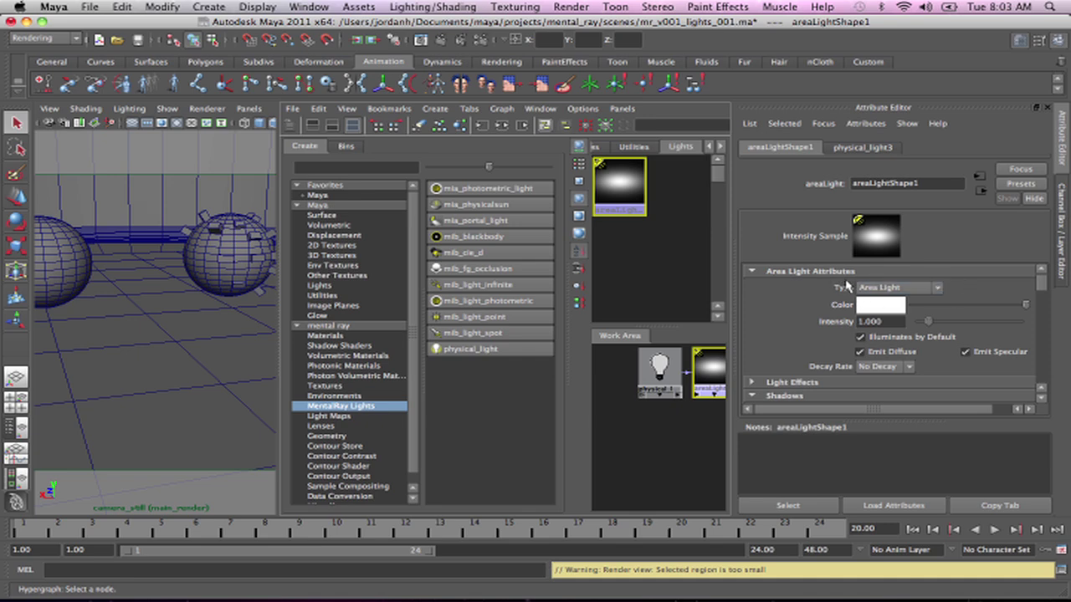
{"action": "left_click", "coordinate": [904, 368]}
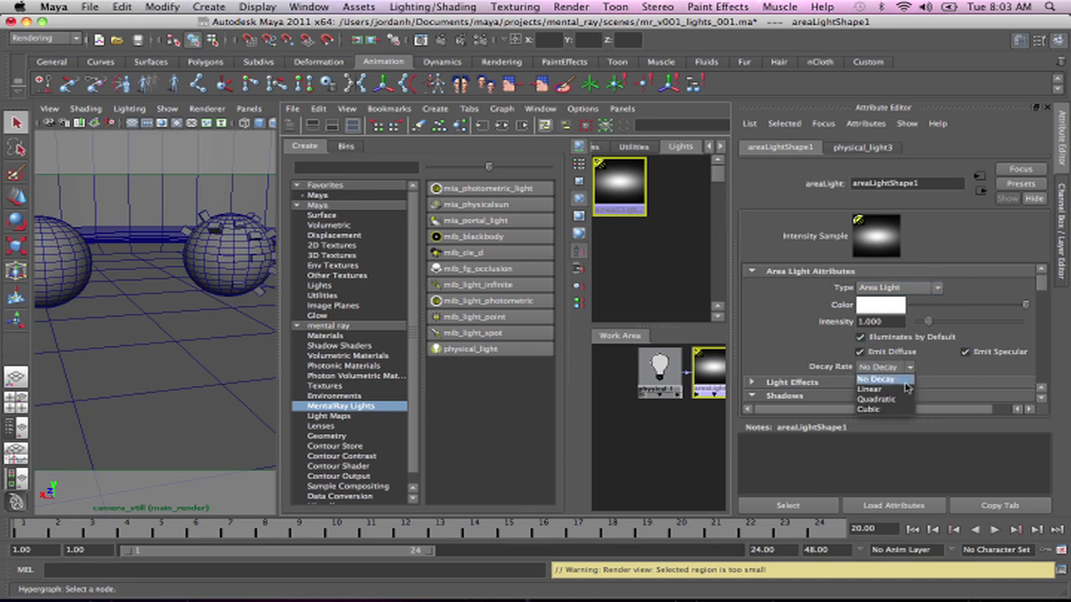
{"action": "left_click", "coordinate": [807, 353]}
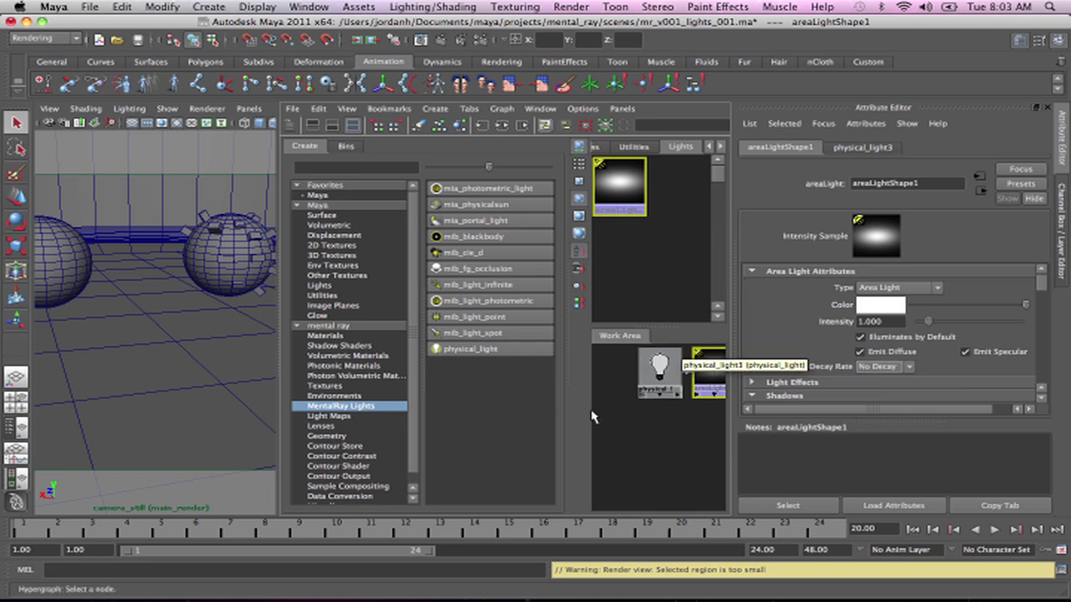
{"action": "left_click", "coordinate": [884, 368]}
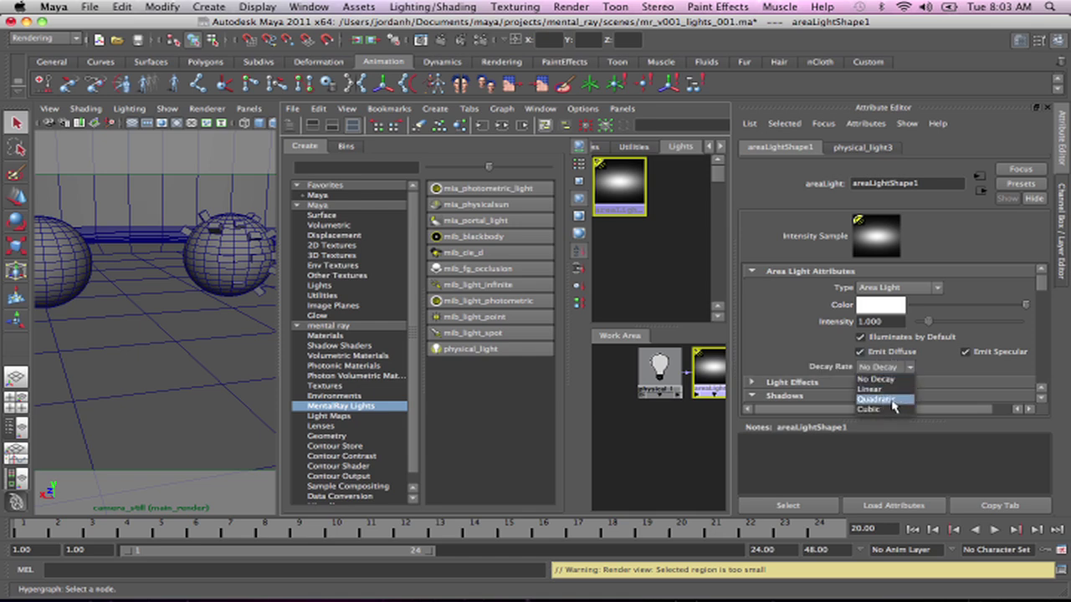
{"action": "left_click", "coordinate": [601, 385]}
{"action": "left_click", "coordinate": [668, 302]}
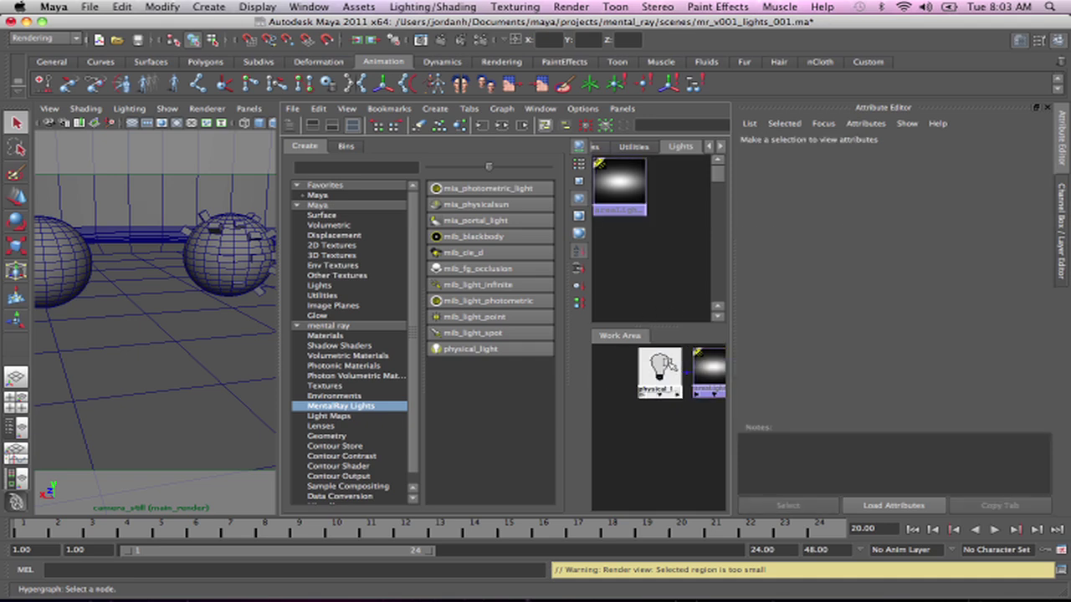
- Create a mib_blackbody node and connect it to the physical light's Color attribute
{"action": "left_click", "coordinate": [675, 362]}
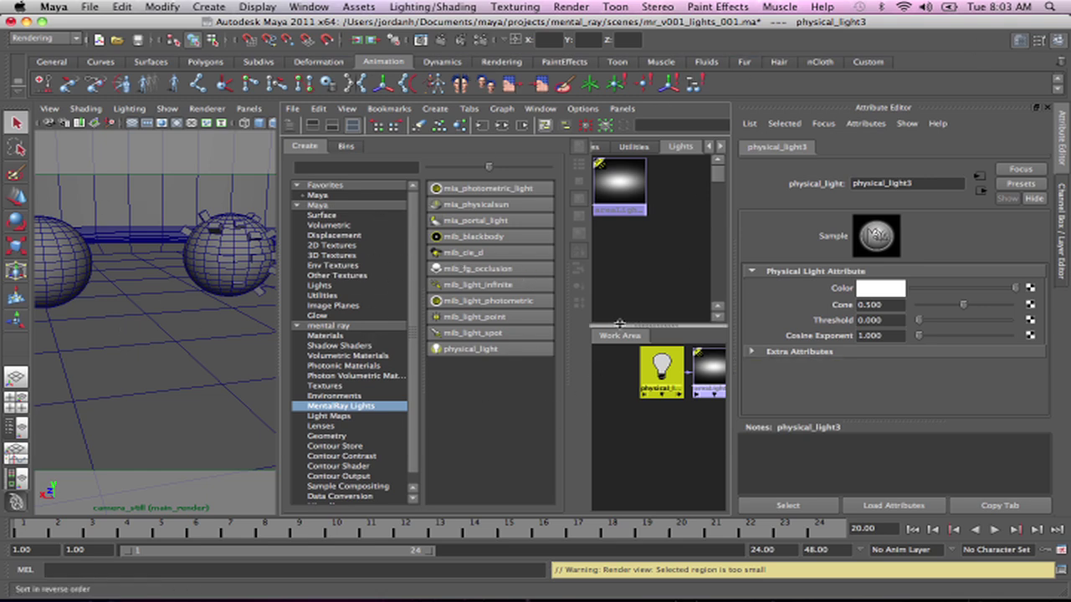
{"action": "left_click", "coordinate": [490, 240]}
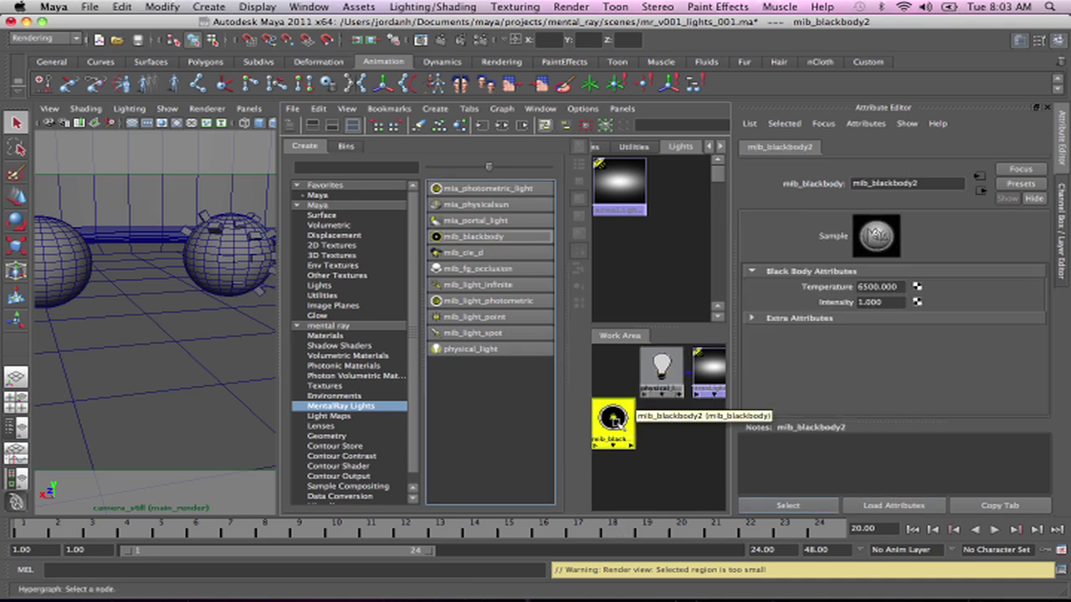
{"action": "left_click", "coordinate": [663, 368]}
{"action": "middle_click_drag", "start_coordinate": [612, 416], "coordinate": [878, 288]}
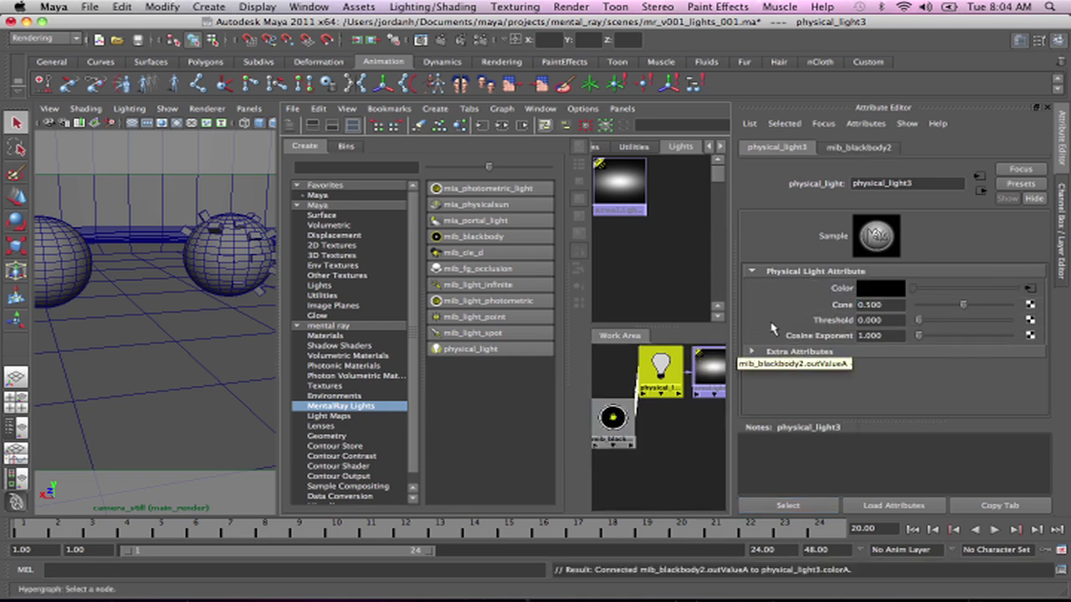
- Graph the area light's input and output connections with the node creation list hidden, and review the Light Shader and physical light attributes
{"action": "left_click", "coordinate": [707, 369]}
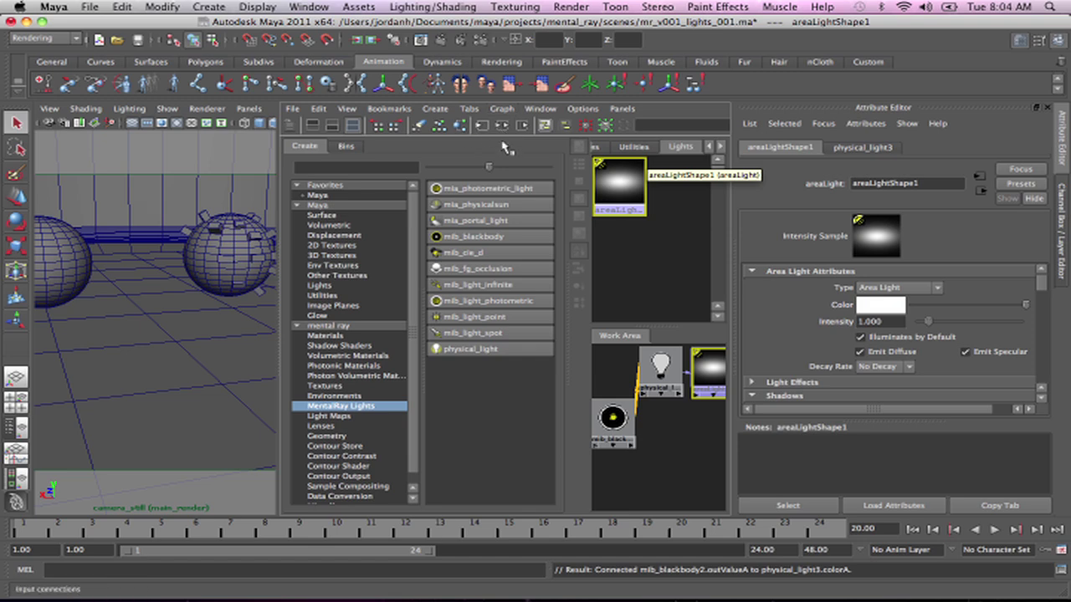
{"action": "left_click", "coordinate": [290, 125]}
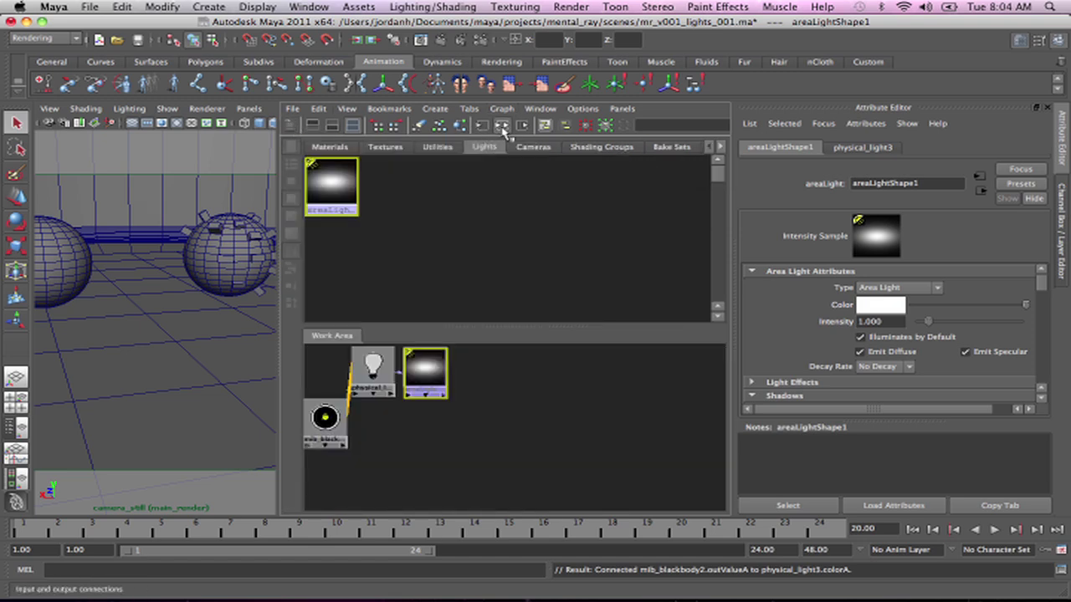
{"action": "left_click", "coordinate": [502, 125]}
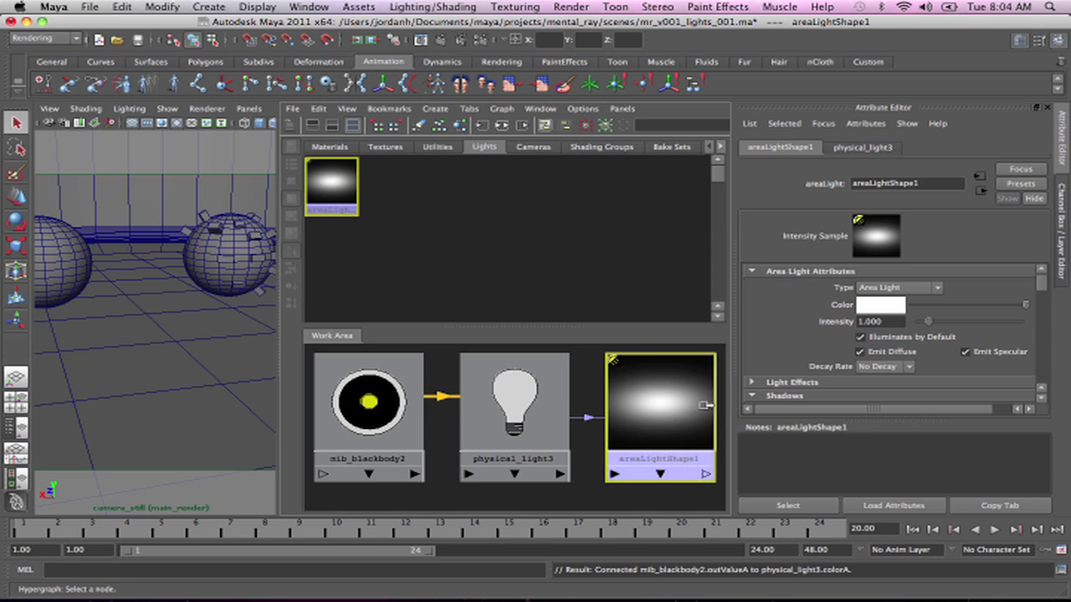
{"action": "left_click_drag", "start_coordinate": [1043, 286], "coordinate": [1033, 381]}
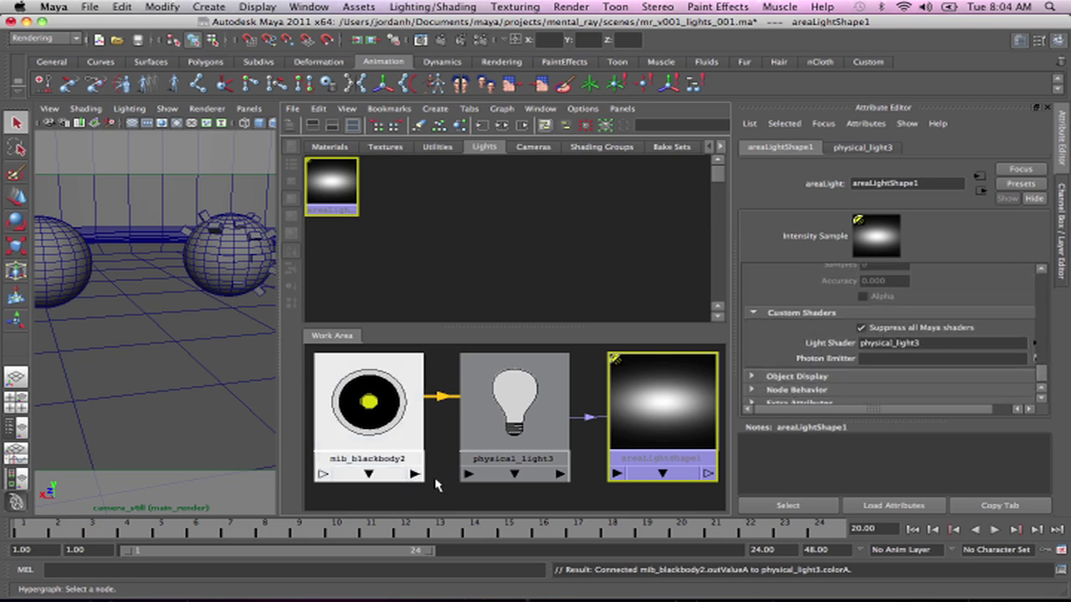
{"action": "left_click", "coordinate": [498, 431]}
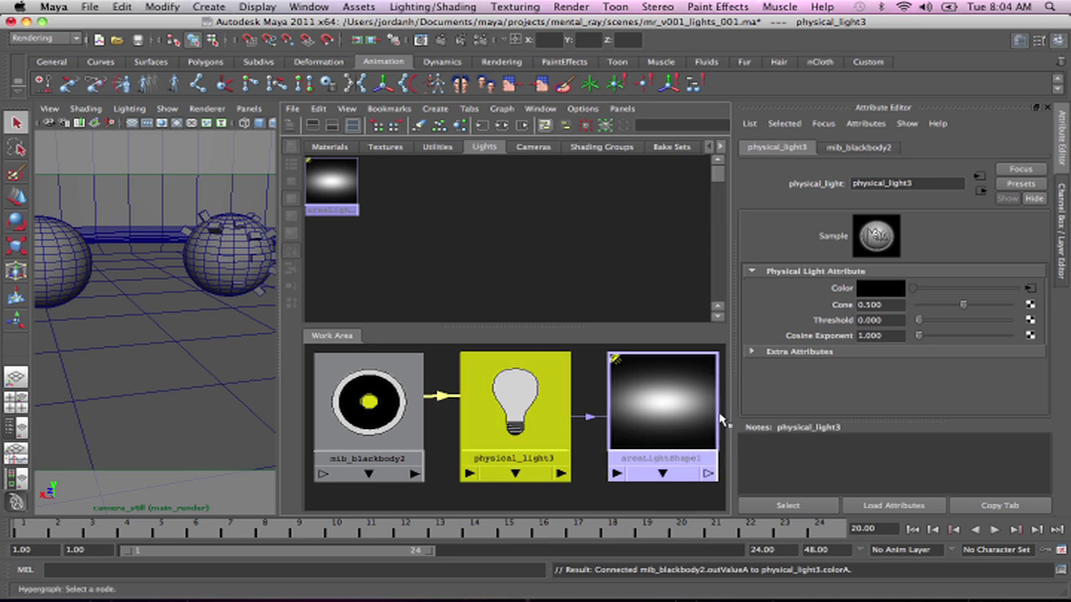
- Select the mib_blackbody node and render a region in the lower middle of the frame to check its lighting, and put the render window away
{"action": "left_click", "coordinate": [372, 430]}
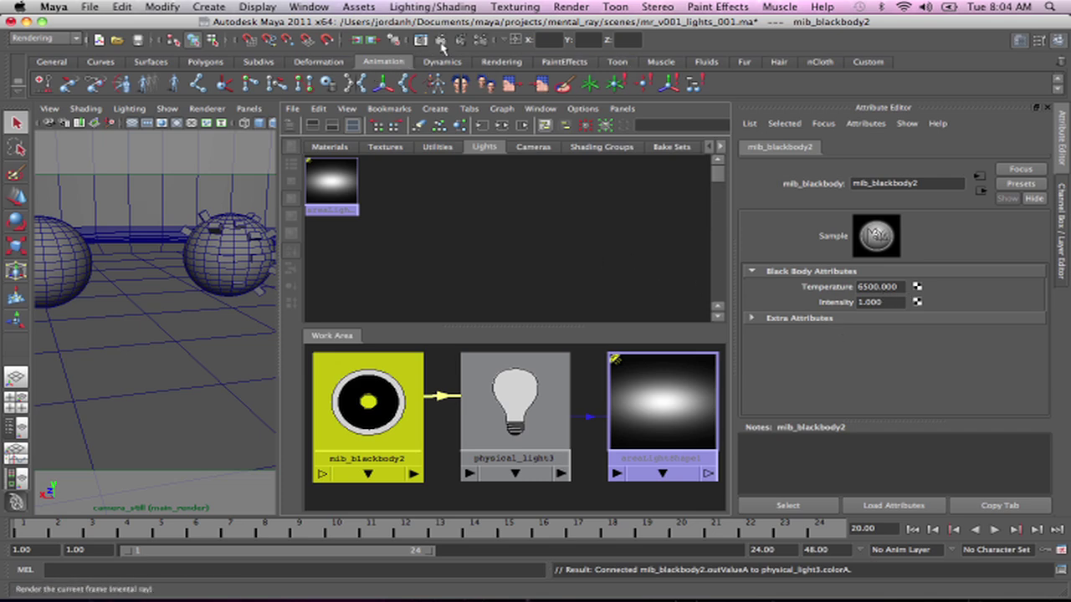
{"action": "left_click", "coordinate": [423, 47]}
{"action": "left_click_drag", "start_coordinate": [350, 339], "coordinate": [568, 544]}
{"action": "right_click", "coordinate": [395, 423]}
{"action": "mouse_move", "coordinate": [447, 456]}
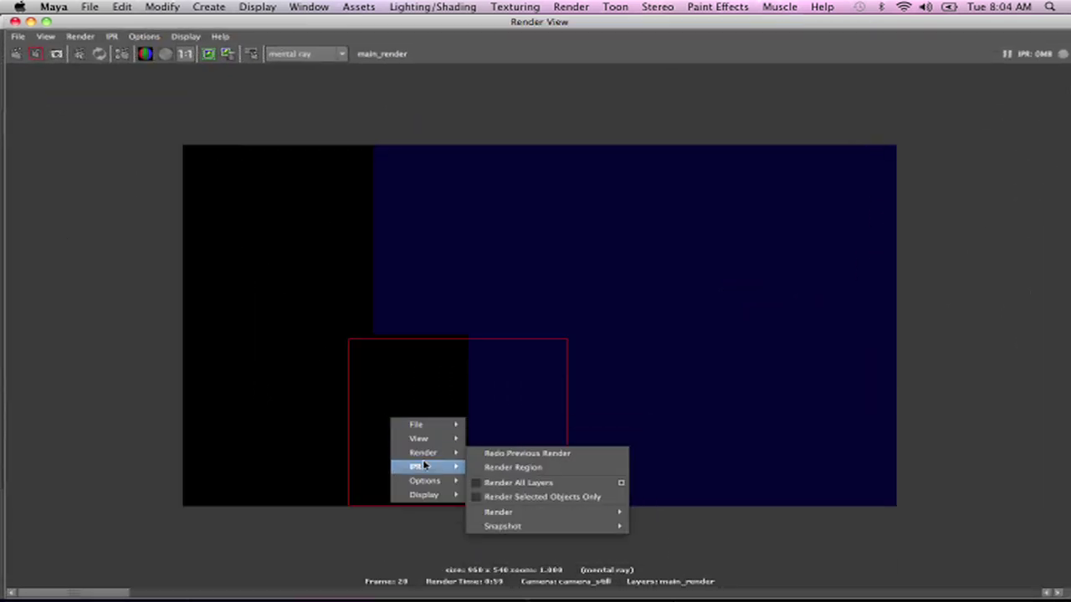
{"action": "left_click", "coordinate": [559, 468]}
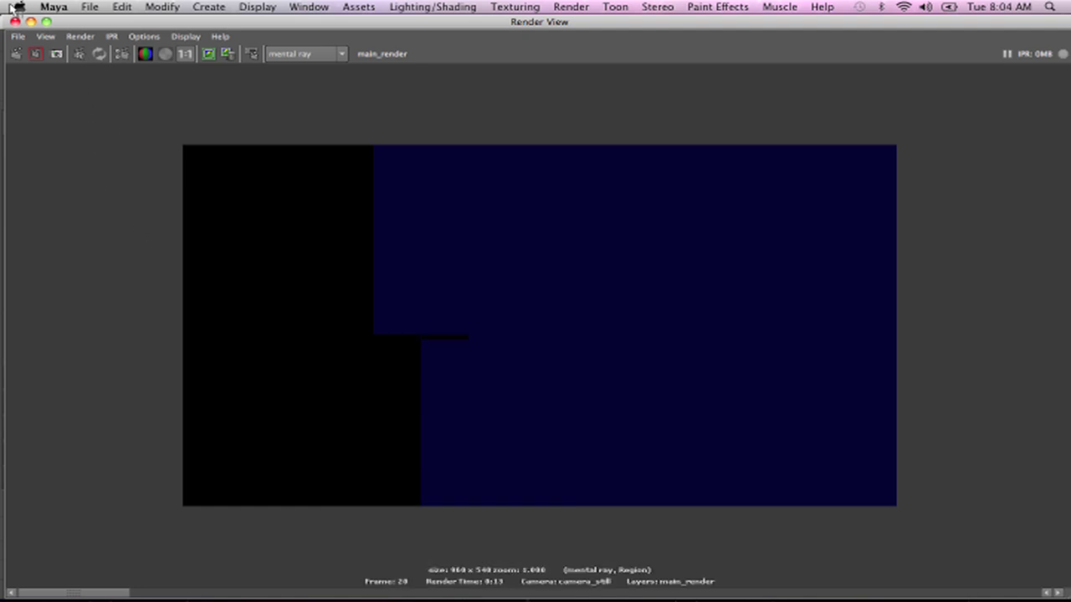
{"action": "left_click", "coordinate": [31, 21]}
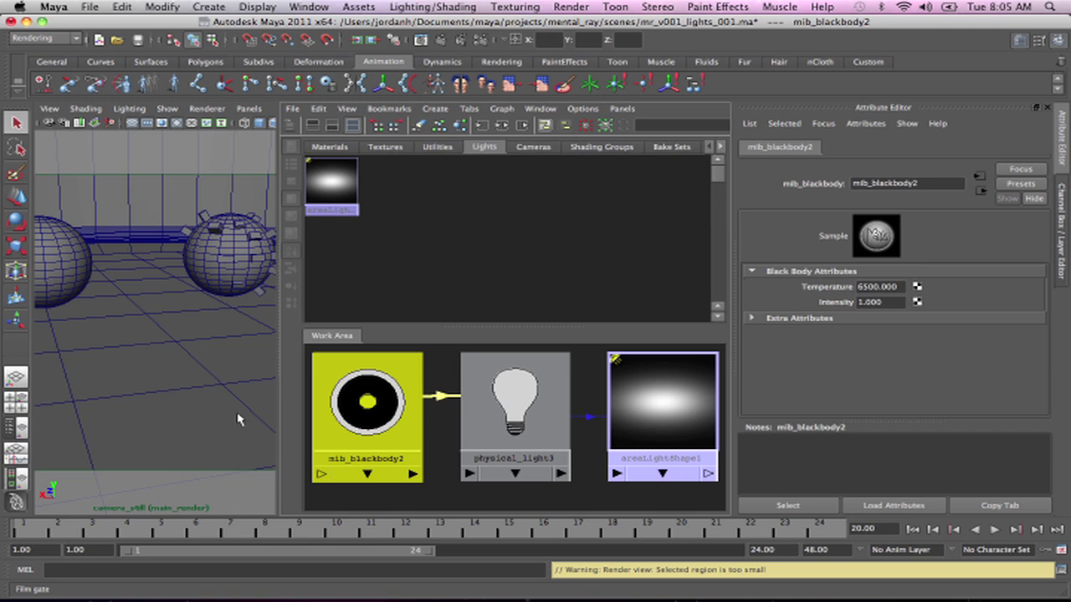
- Set the blackbody node's Intensity to 10000 and re-render a narrow region over the lower sphere
{"action": "left_click", "coordinate": [411, 504]}
{"action": "left_click", "coordinate": [393, 423]}
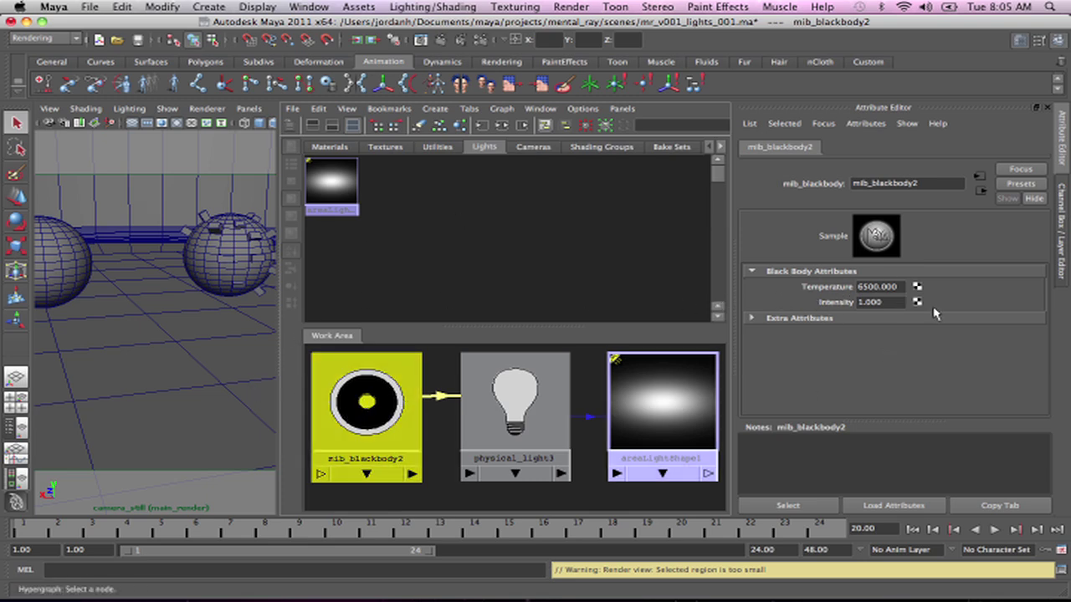
{"action": "left_click", "coordinate": [874, 302]}
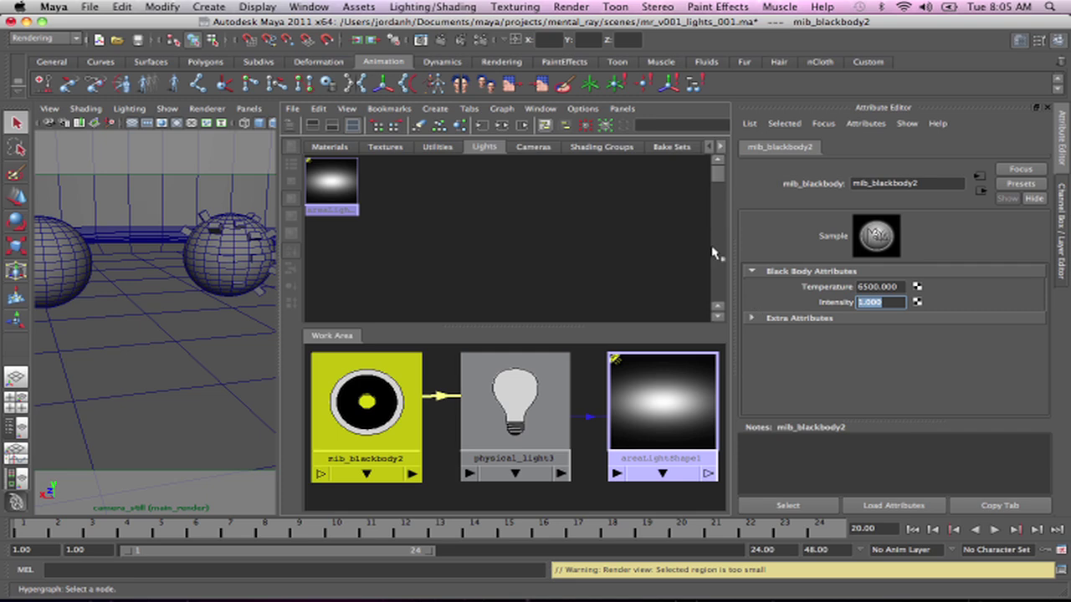
{"action": "type", "text": "10000"}
{"action": "key", "text": "Return"}
{"action": "left_click", "coordinate": [418, 40]}
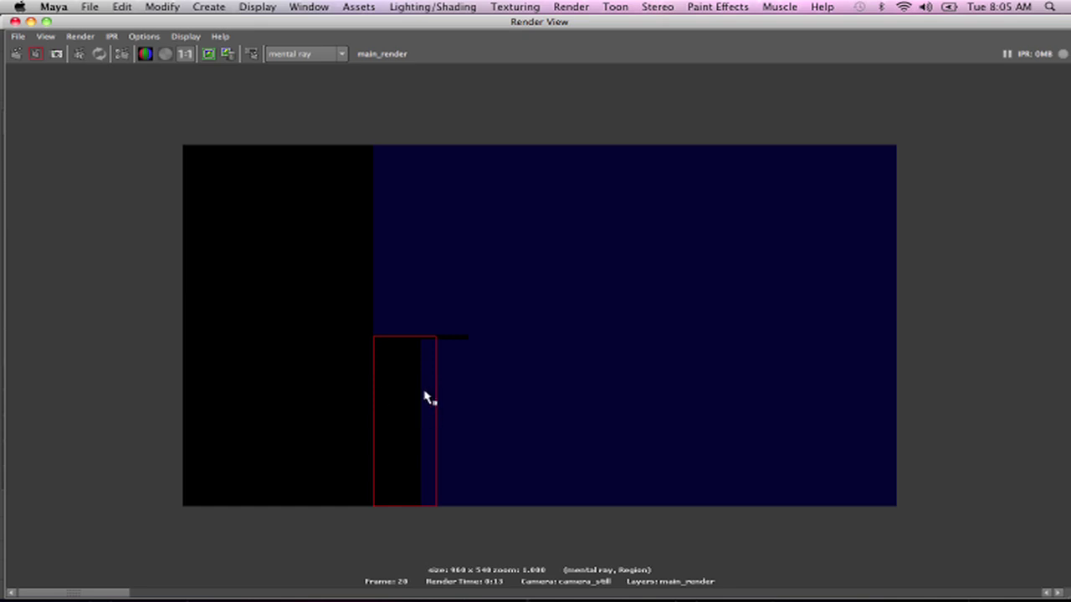
{"action": "right_click_drag", "start_coordinate": [396, 390], "coordinate": [562, 423]}
{"action": "left_click", "coordinate": [31, 22]}
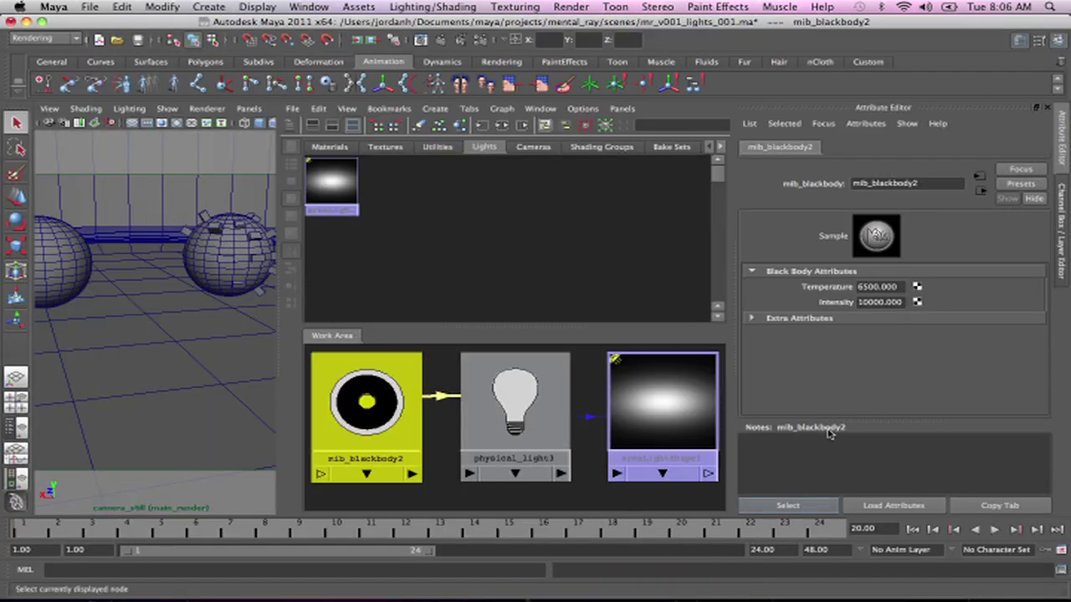
- Set the blackbody node's Intensity to 200000 and re-render the narrow region over the lower sphere
{"action": "left_click", "coordinate": [873, 306]}
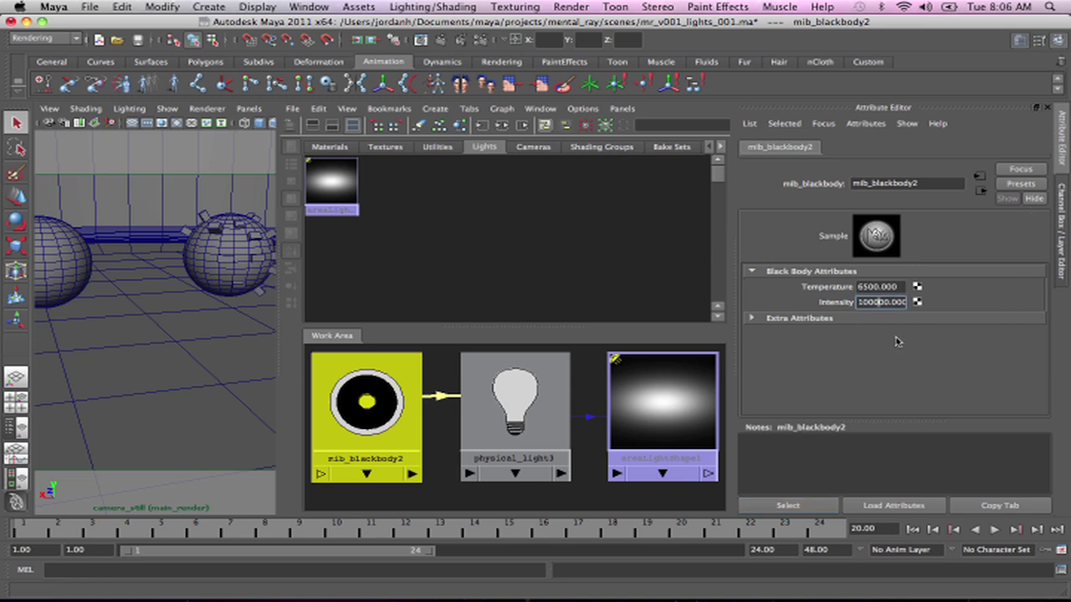
{"action": "left_click", "coordinate": [870, 287]}
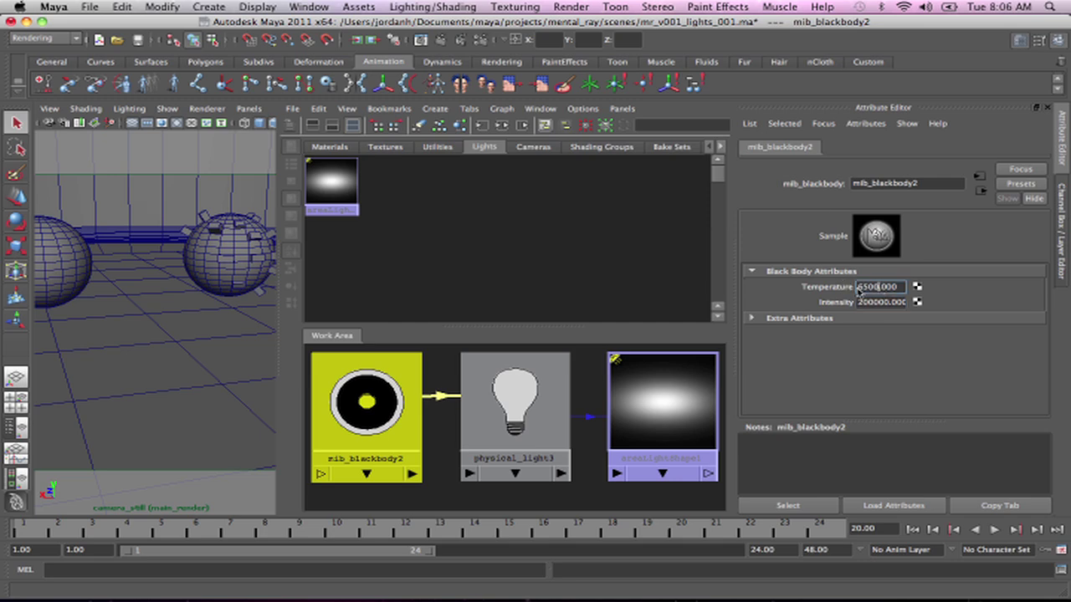
{"action": "left_click", "coordinate": [421, 44]}
{"action": "right_click_drag", "start_coordinate": [399, 386], "coordinate": [496, 432]}
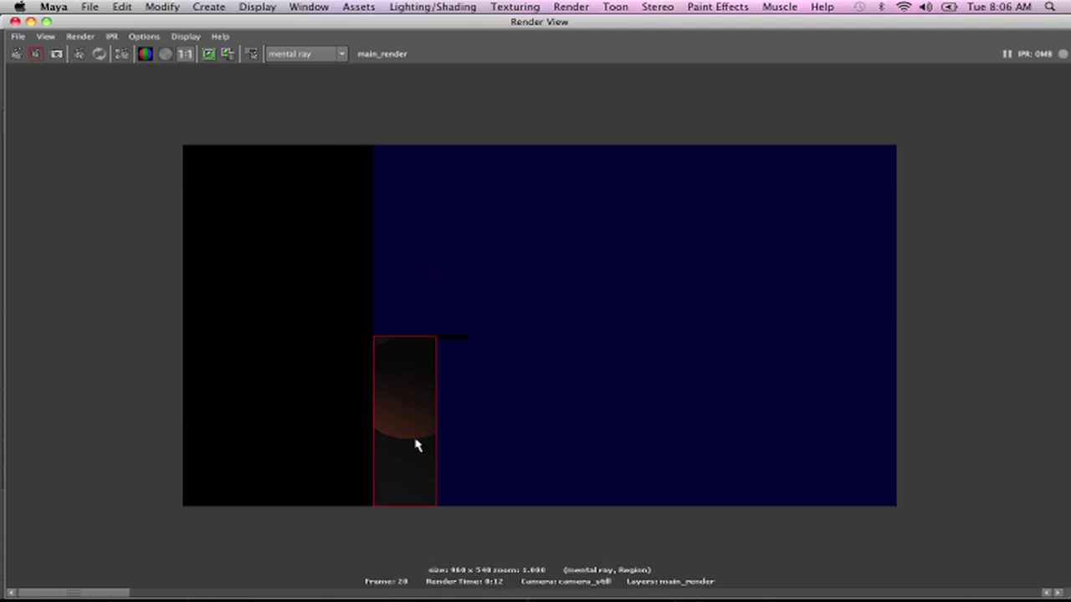
- Render a new region covering the upper sphere, near the upper edge of the frame
{"action": "left_click_drag", "start_coordinate": [288, 159], "coordinate": [540, 285]}
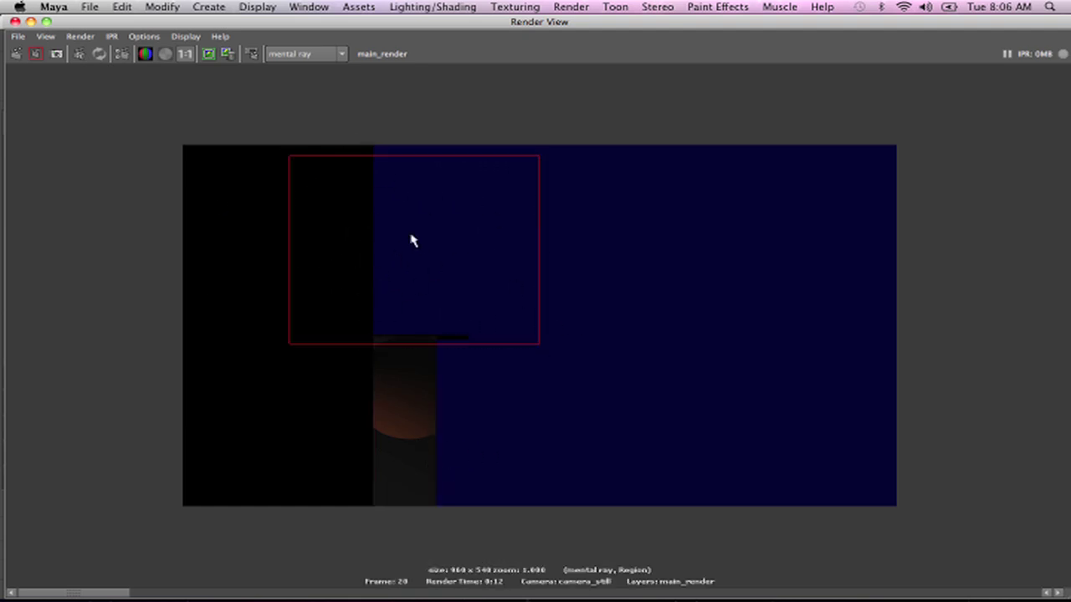
{"action": "right_click", "coordinate": [412, 242]}
{"action": "left_click_drag", "start_coordinate": [471, 126], "coordinate": [304, 324]}
{"action": "right_click", "coordinate": [379, 269]}
{"action": "mouse_move", "coordinate": [412, 303]}
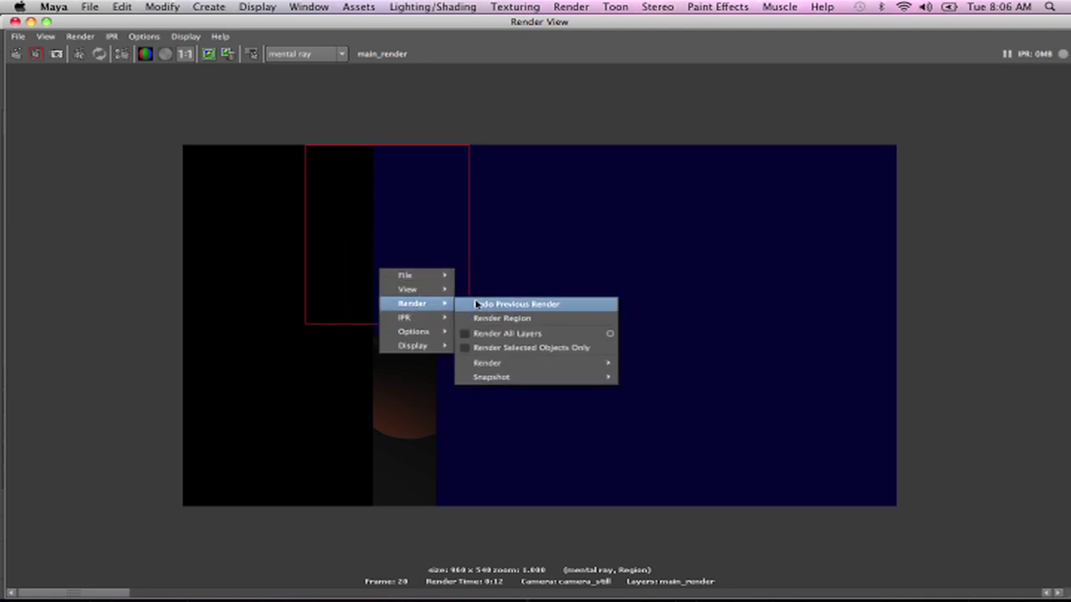
{"action": "left_click", "coordinate": [545, 318]}
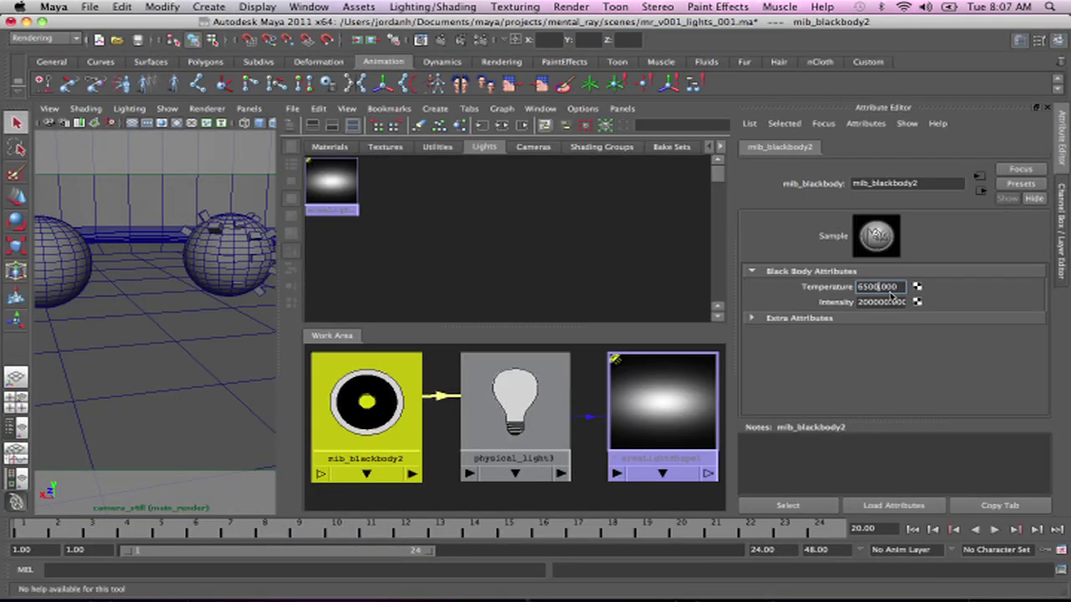
- Set the blackbody node's Intensity to 1000000 and render a tall region that covers both the upper and lower spheres
{"action": "left_click", "coordinate": [864, 303]}
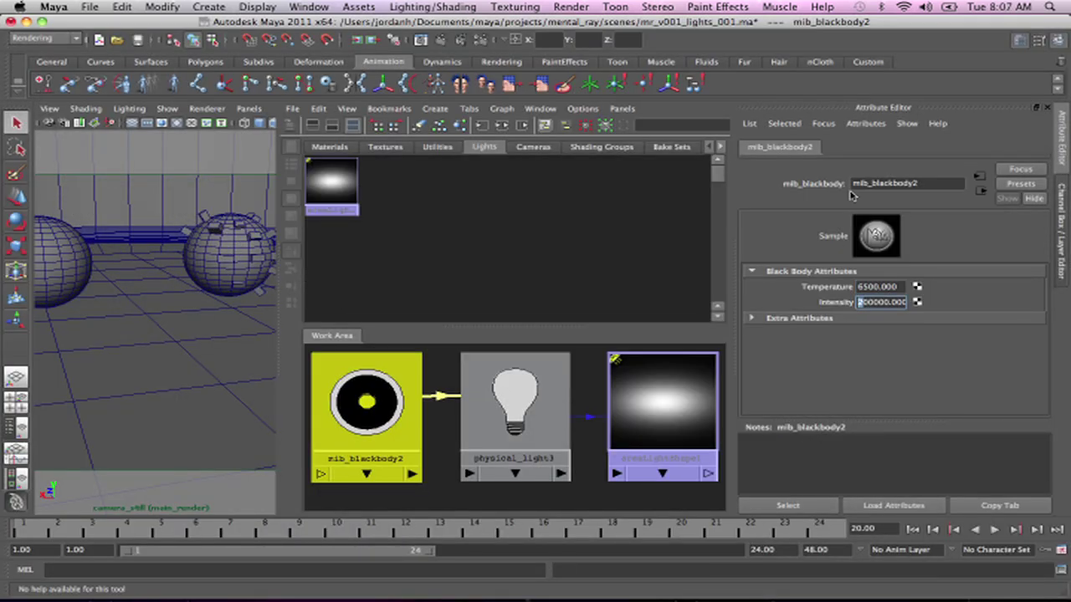
{"action": "key", "text": "Return"}
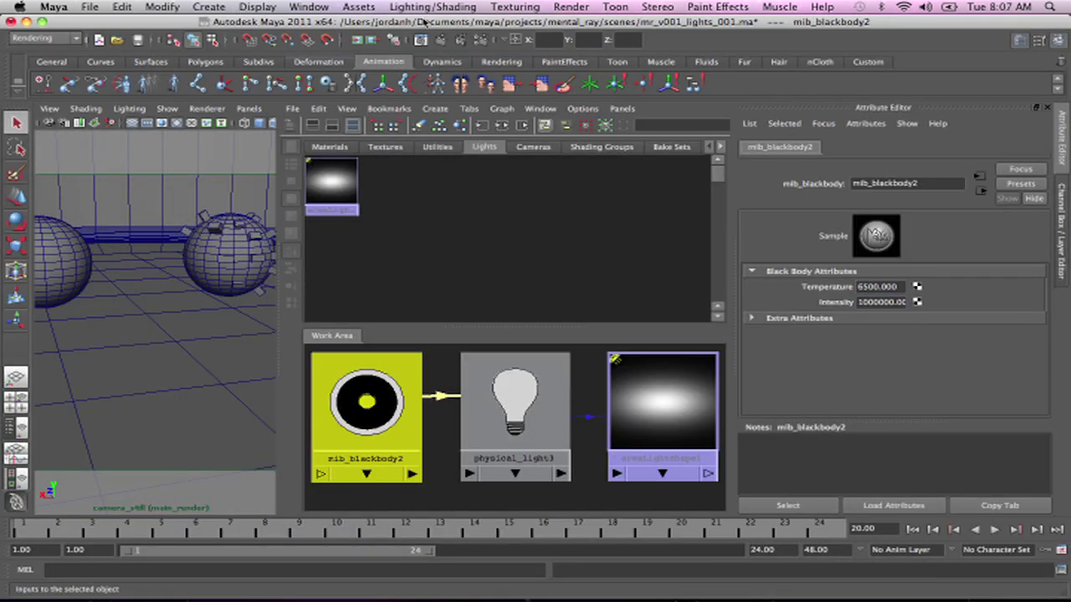
{"action": "left_click", "coordinate": [883, 303]}
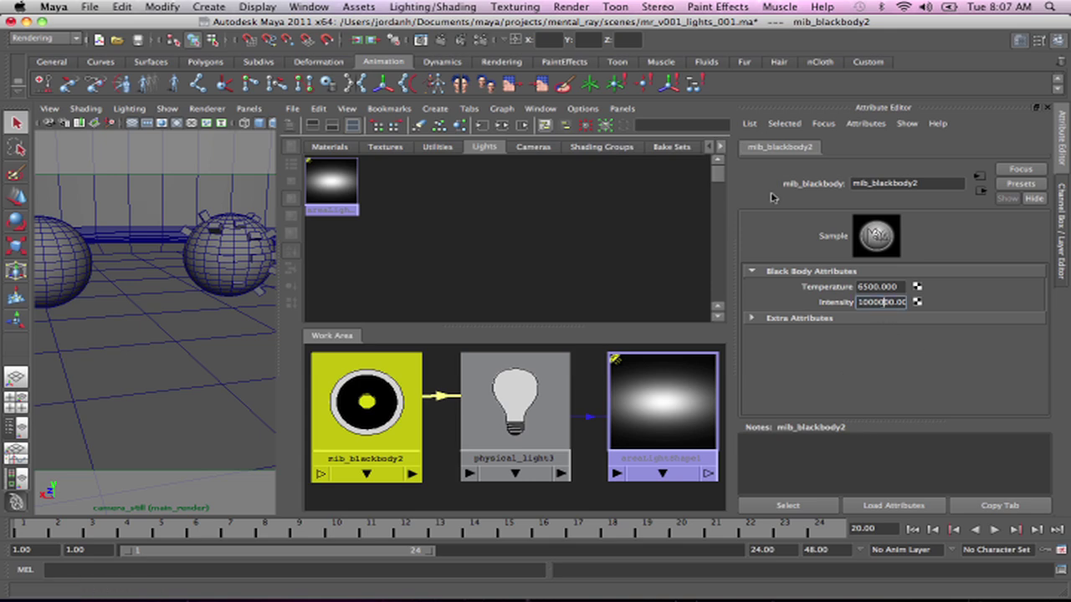
{"action": "left_click", "coordinate": [425, 44]}
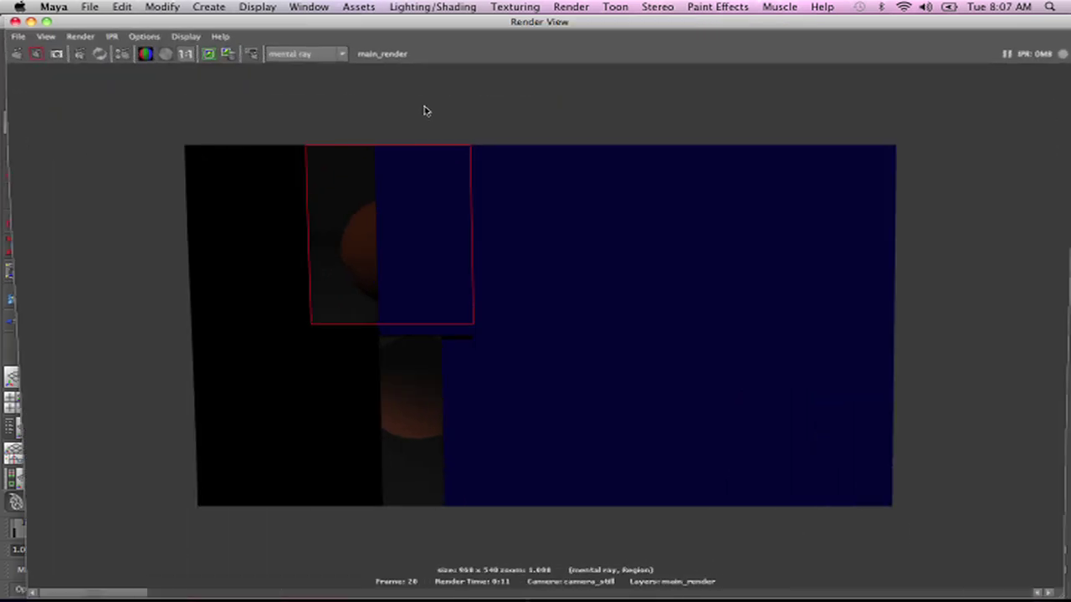
{"action": "left_click_drag", "start_coordinate": [318, 124], "coordinate": [482, 522]}
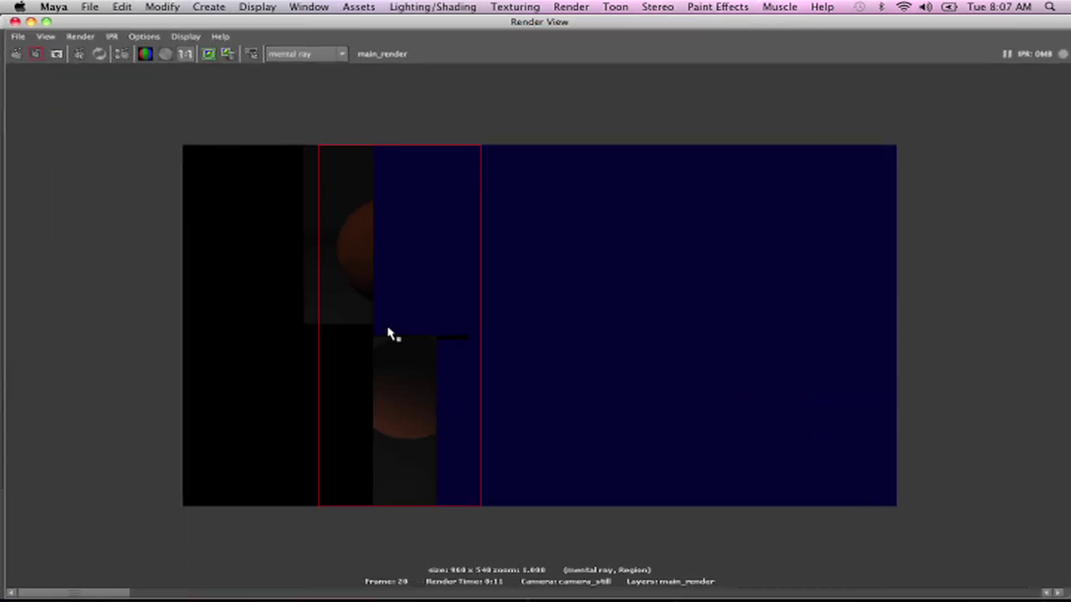
{"action": "right_click", "coordinate": [409, 293]}
{"action": "mouse_move", "coordinate": [452, 332]}
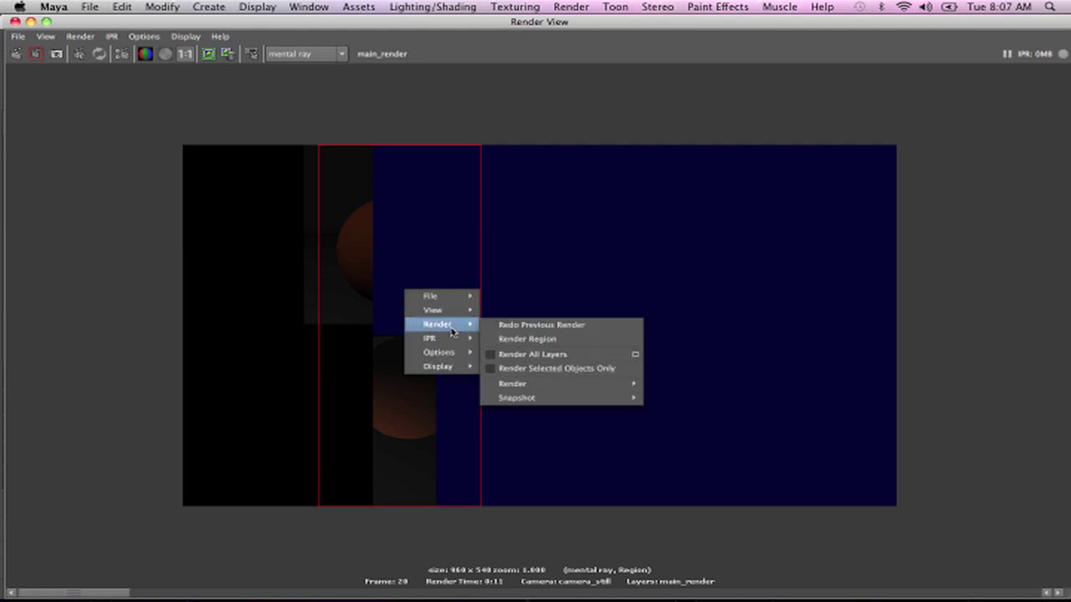
{"action": "left_click", "coordinate": [595, 341]}
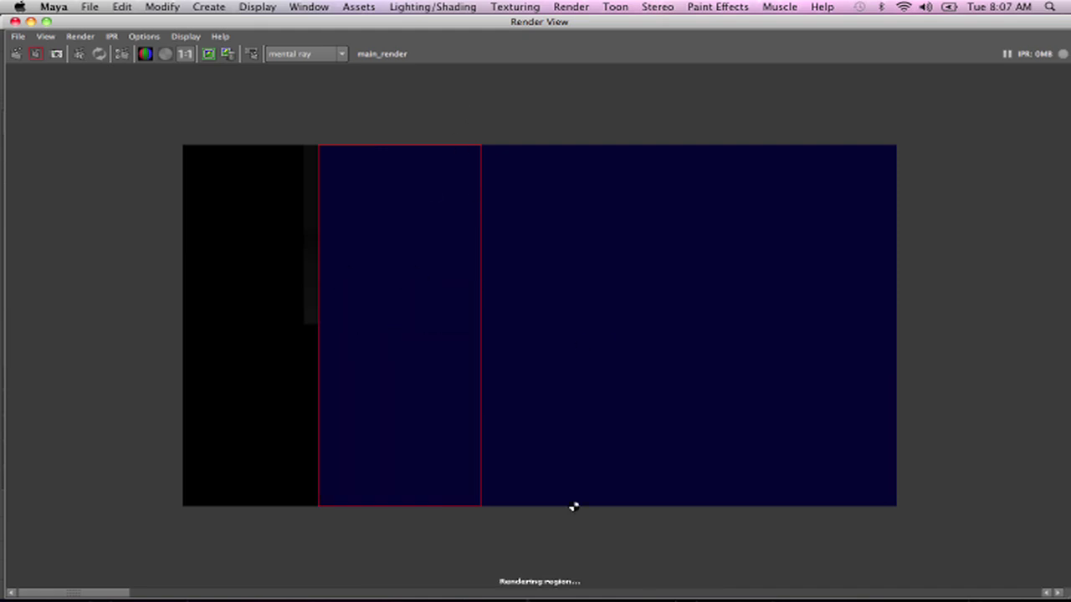
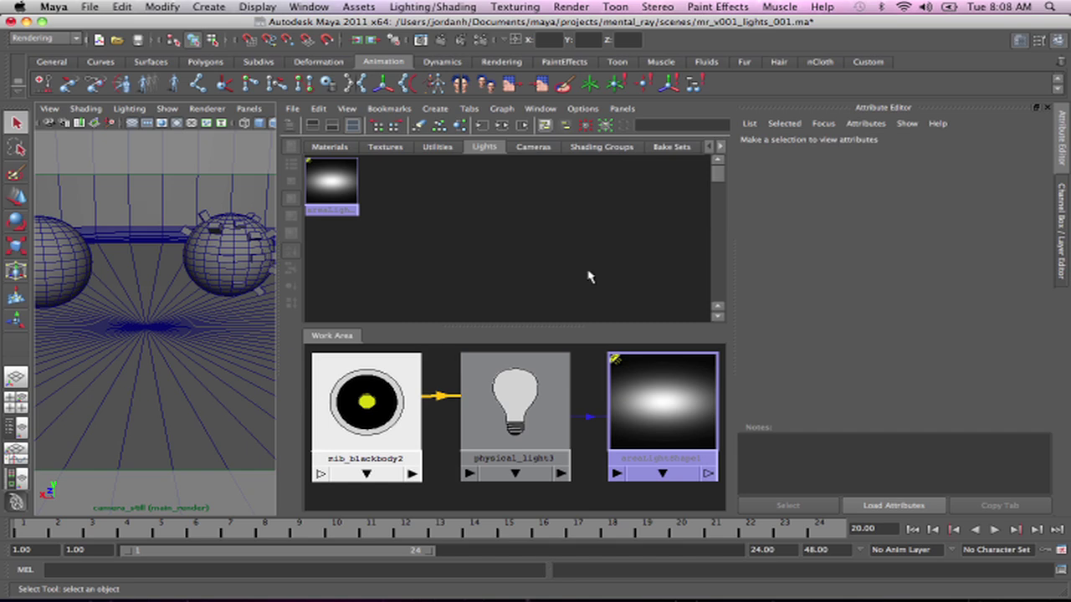
- Select the scene geometry and assign the existing white lambert4 material to it
{"action": "left_click", "coordinate": [248, 216]}
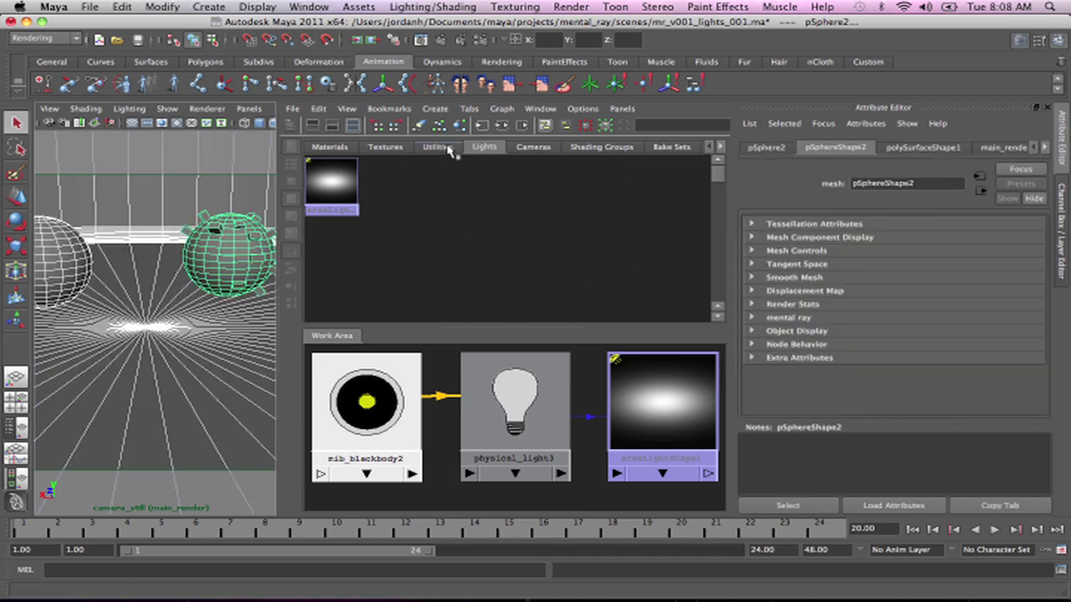
{"action": "left_click", "coordinate": [329, 148]}
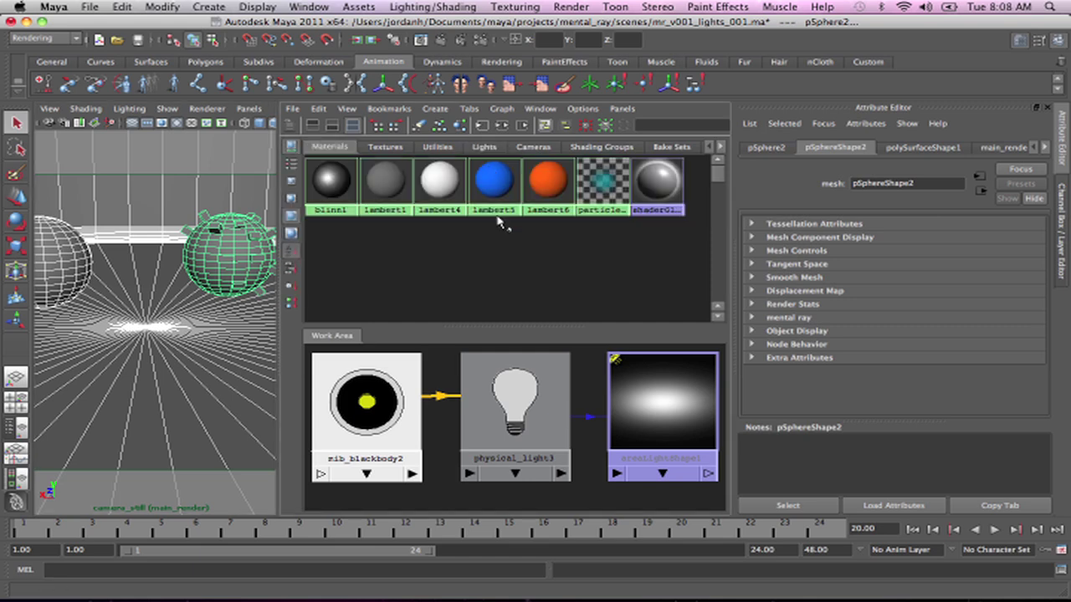
{"action": "right_click_drag", "start_coordinate": [441, 184], "coordinate": [425, 136]}
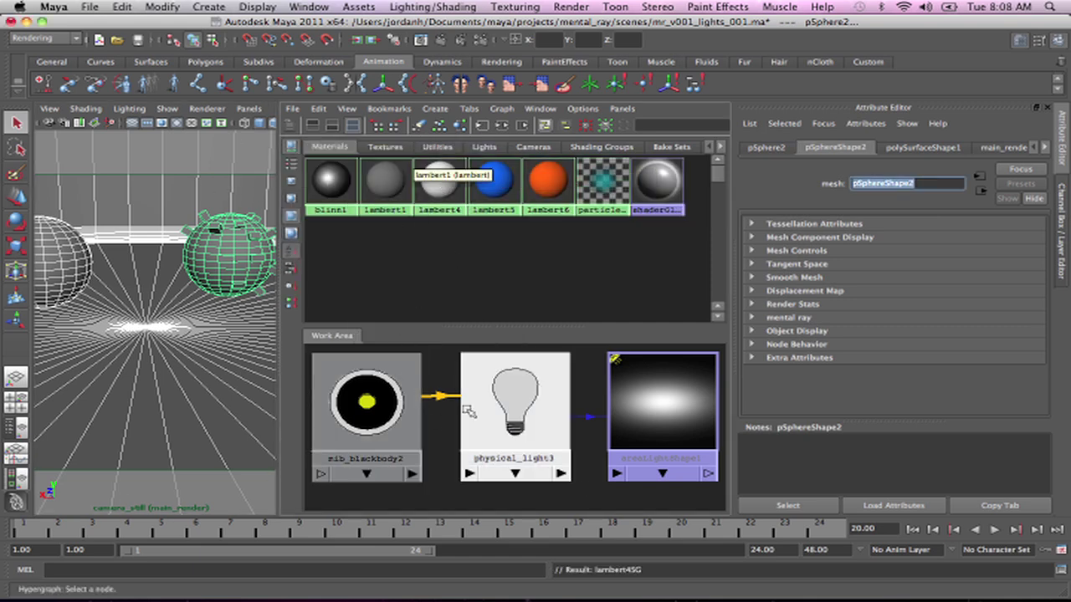
- Set the mib_blackbody node's Intensity to 2000000 and bring up the render view
{"action": "left_click", "coordinate": [351, 403]}
{"action": "left_click", "coordinate": [861, 302]}
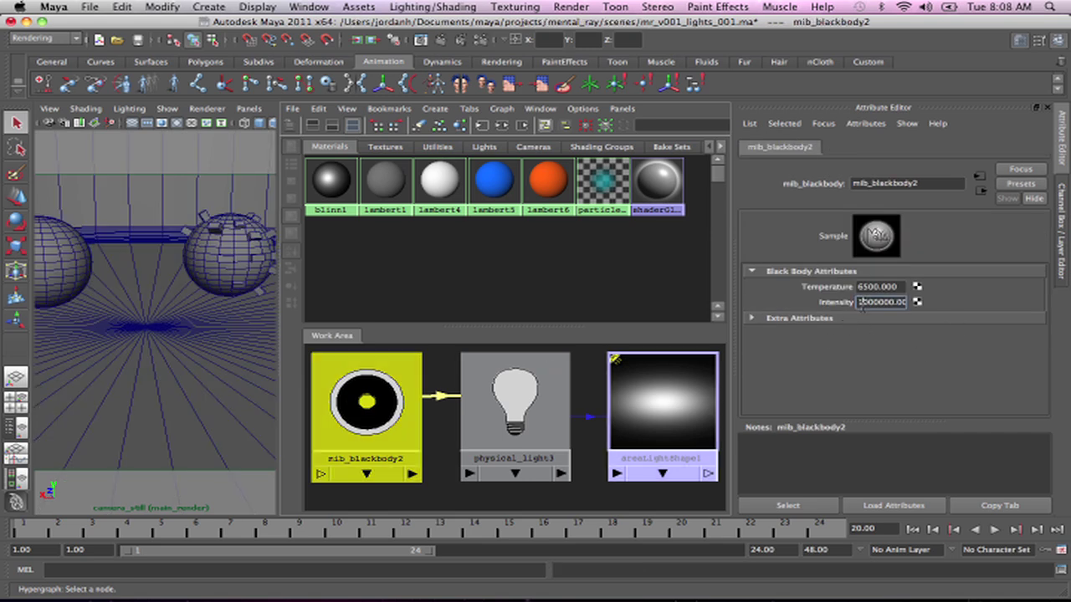
{"action": "type", "text": "2"}
{"action": "key", "text": "Return"}
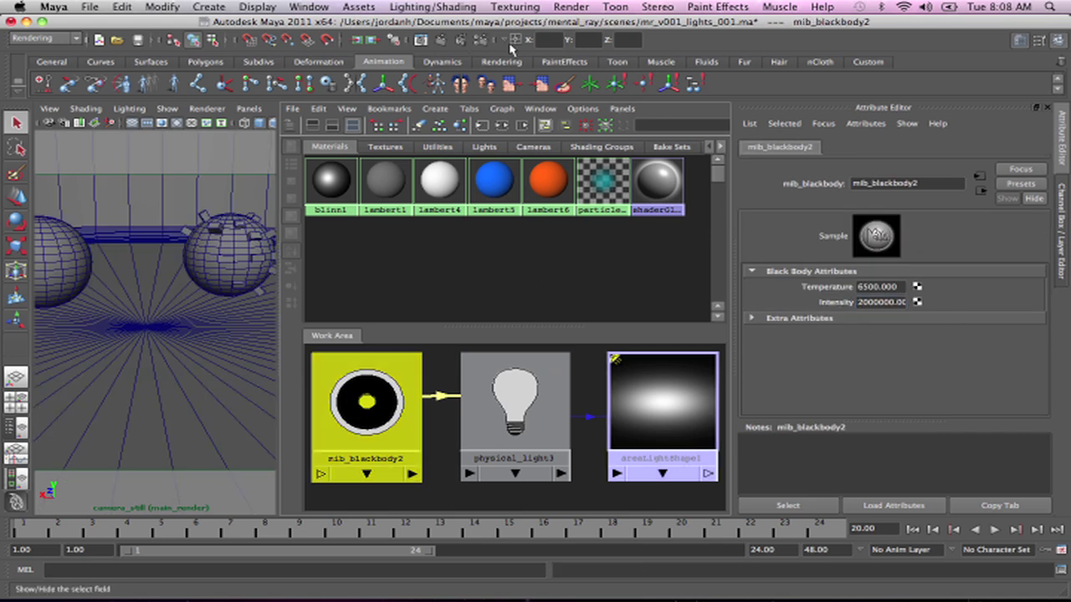
{"action": "left_click", "coordinate": [448, 52]}
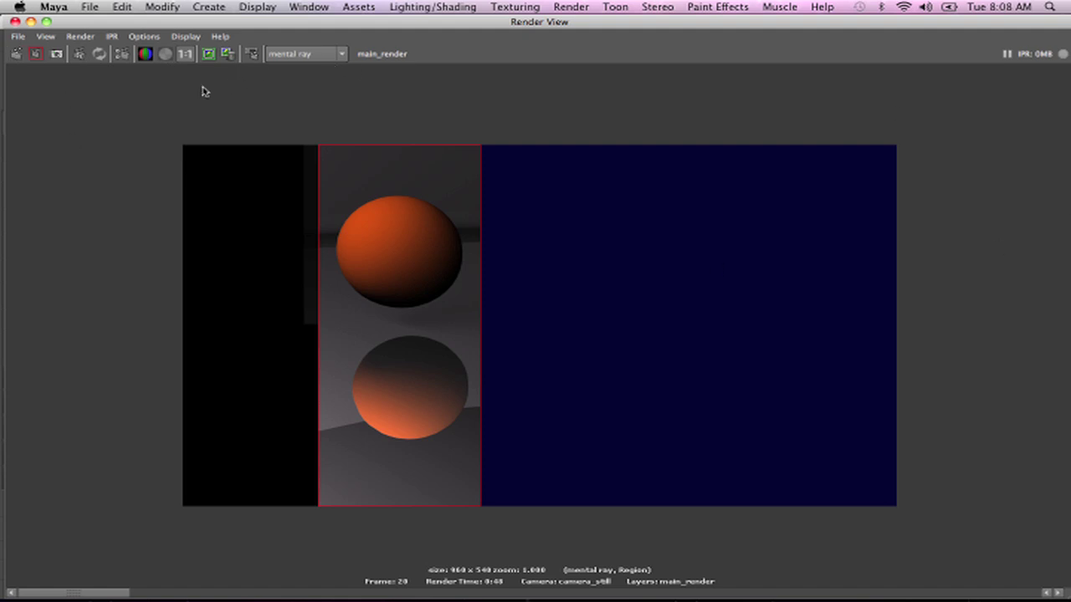
{"action": "left_click", "coordinate": [789, 122]}
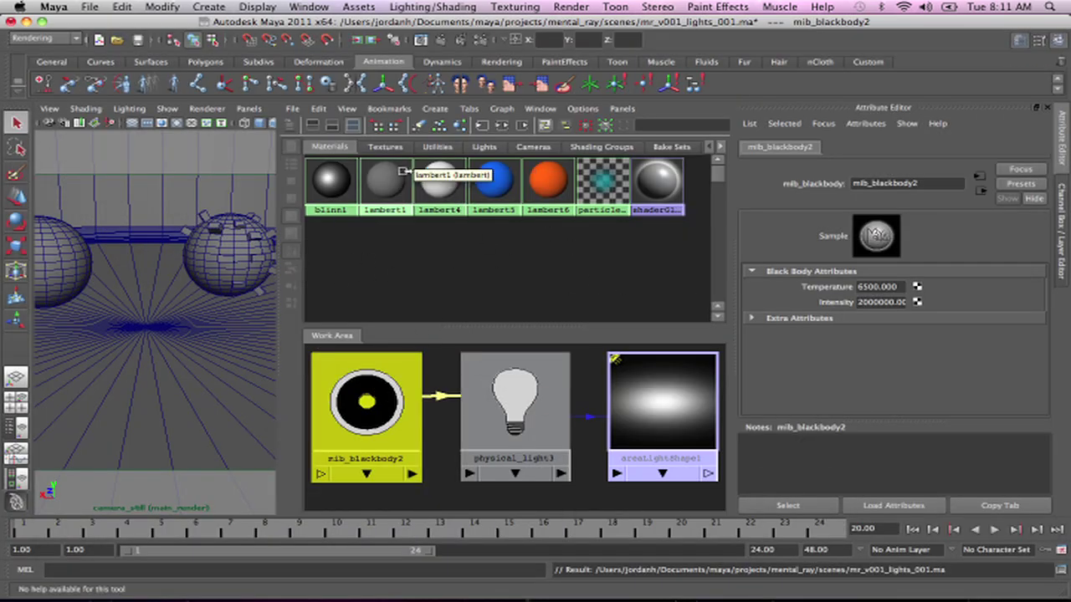
- Show the node creation list again and create a mia_material_x from the mental ray materials
{"action": "left_click", "coordinate": [290, 125]}
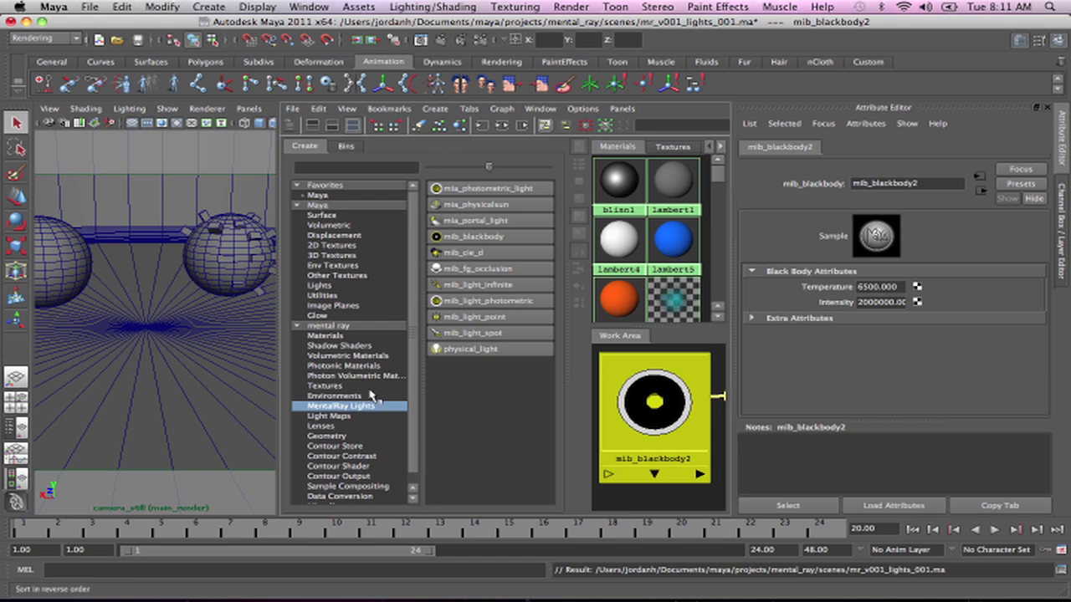
{"action": "left_click", "coordinate": [335, 335]}
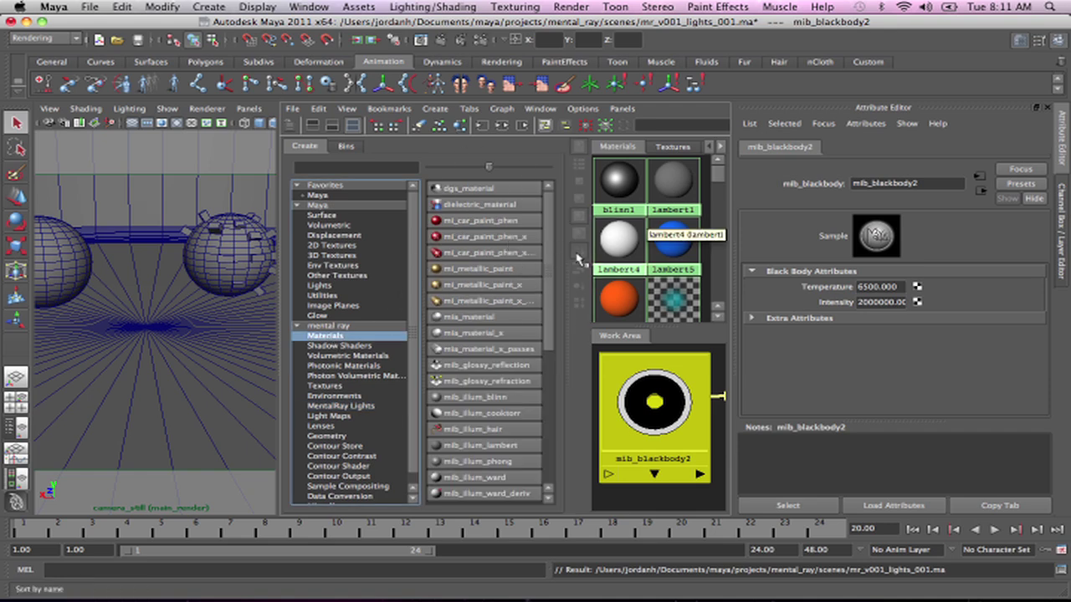
{"action": "scroll", "coordinate": [546, 263], "scroll_direction": "down", "scroll_amount": 2}
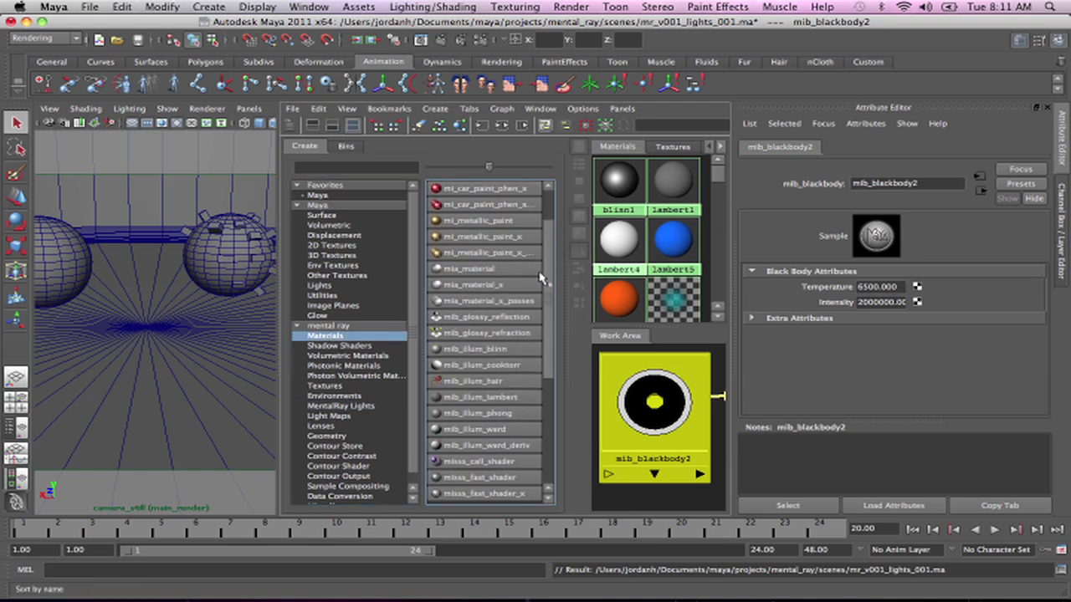
{"action": "left_click", "coordinate": [467, 285]}
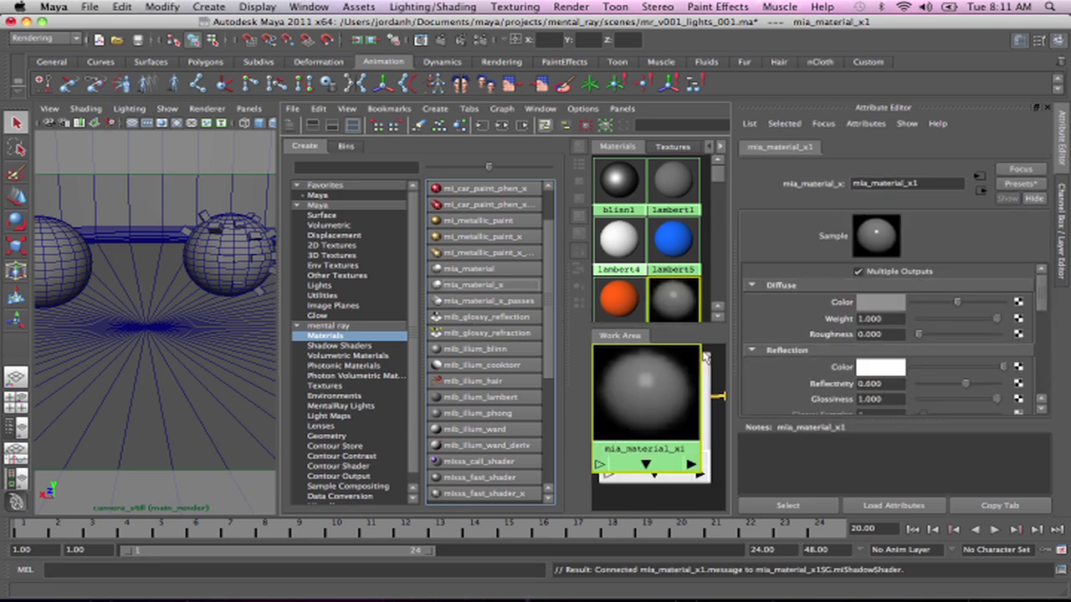
- Replace the mia_material_x settings with the MatteFinish preset
{"action": "left_click", "coordinate": [1020, 183]}
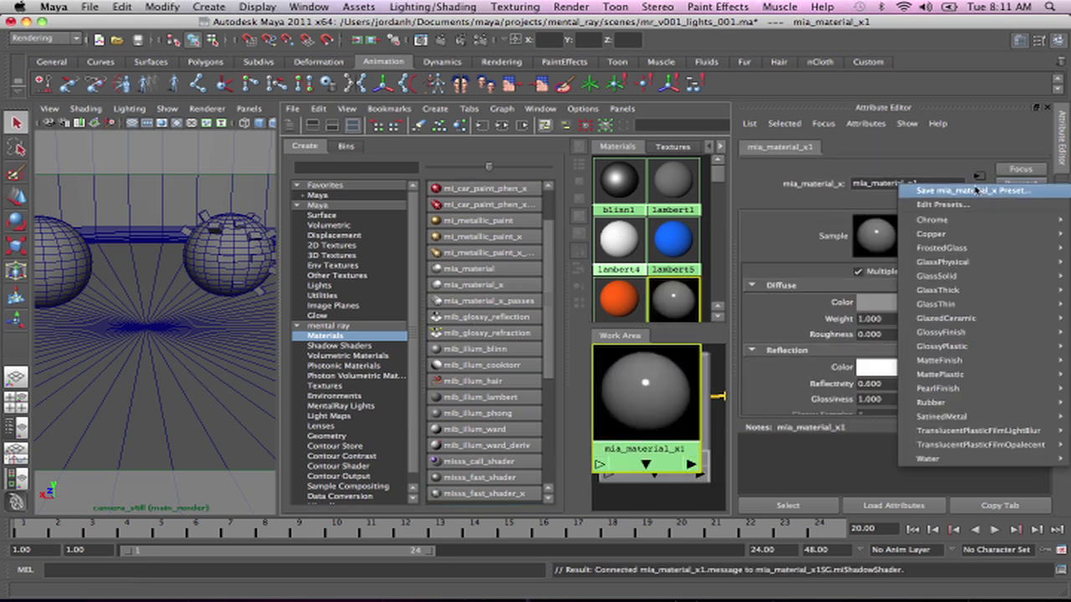
{"action": "mouse_move", "coordinate": [971, 360]}
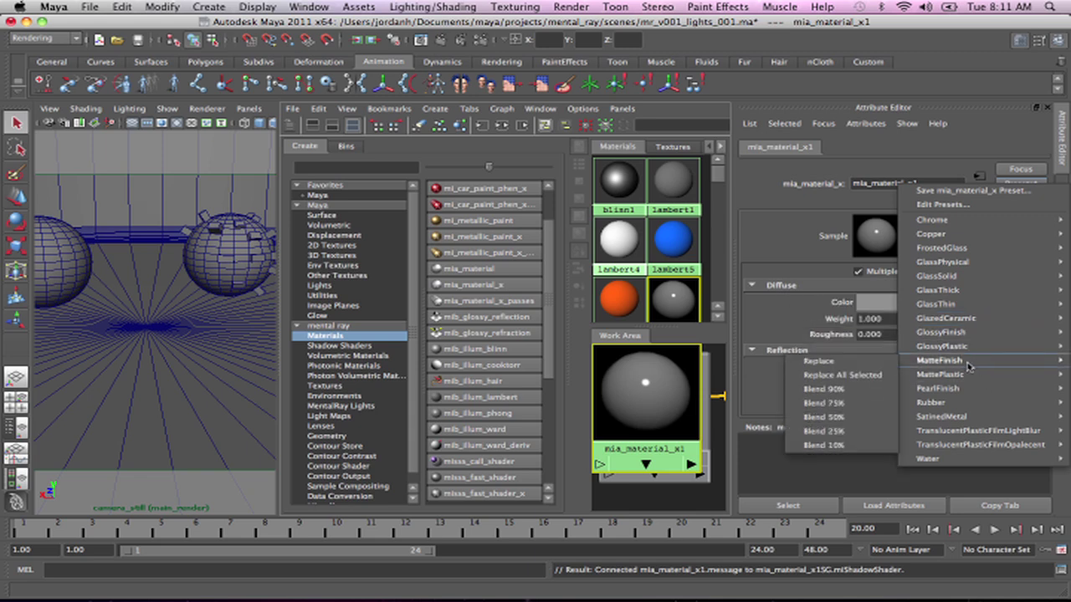
{"action": "left_click", "coordinate": [842, 363]}
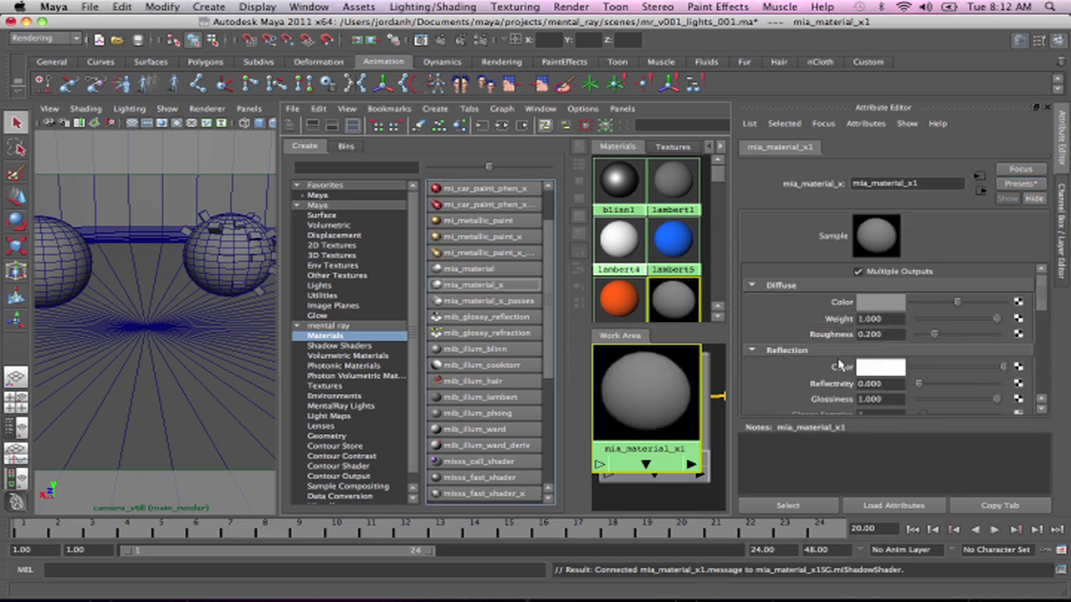
- Set the mia_material_x diffuse color to pure white by raising the red, green and blue values to maximum
{"action": "left_click", "coordinate": [879, 309]}
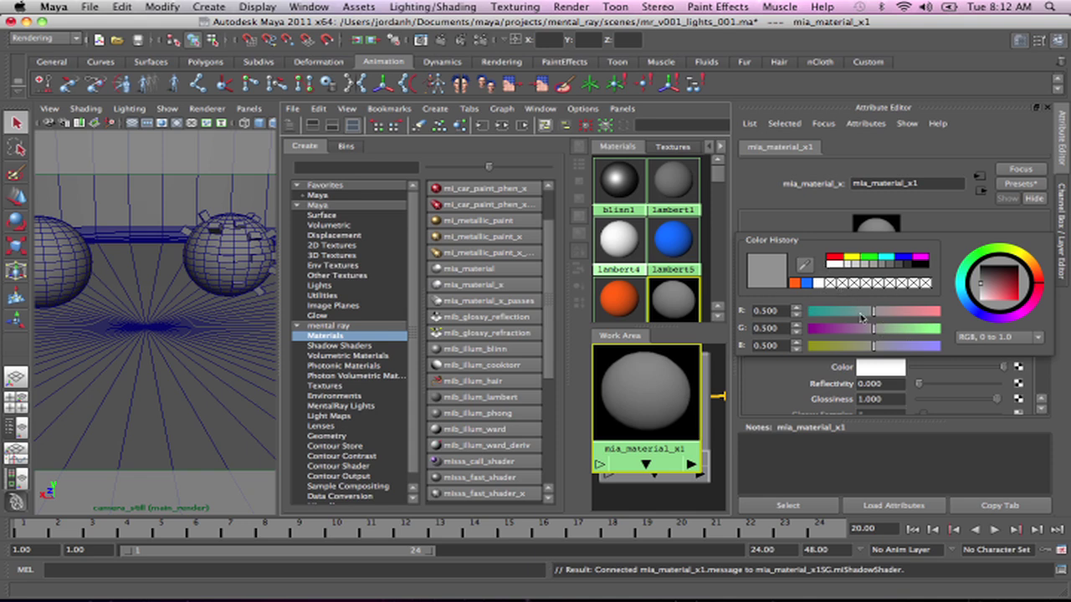
{"action": "left_click_drag", "start_coordinate": [876, 329], "coordinate": [988, 338]}
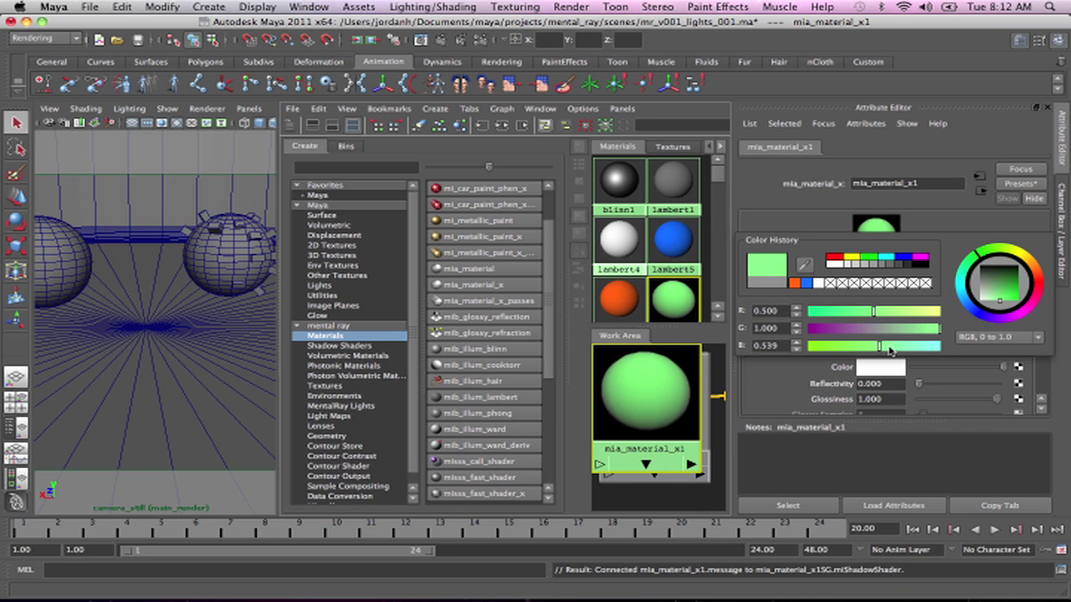
{"action": "left_click_drag", "start_coordinate": [878, 345], "coordinate": [985, 352]}
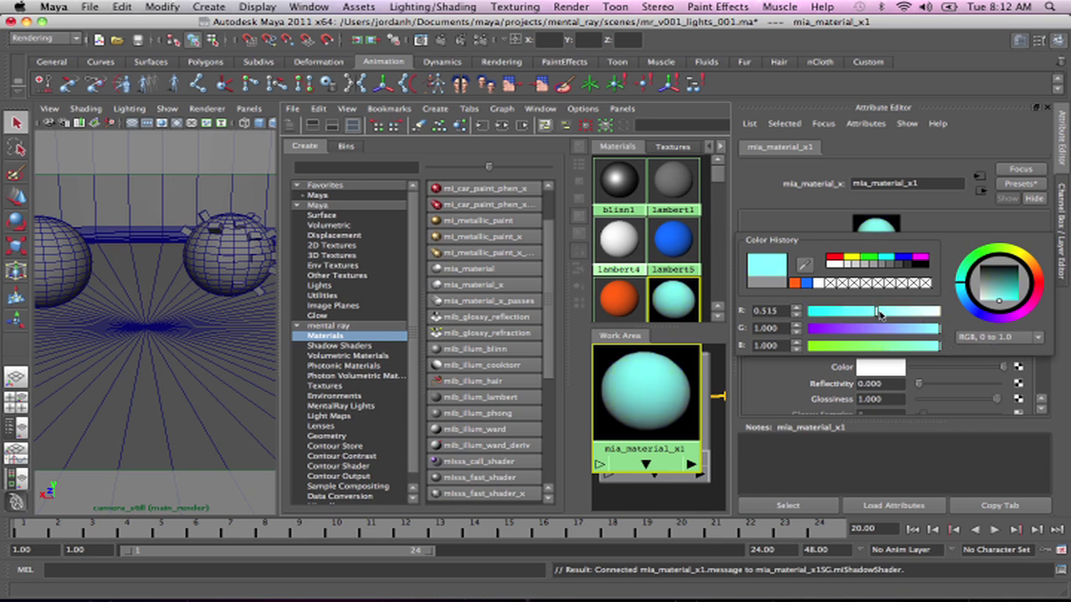
{"action": "left_click_drag", "start_coordinate": [879, 312], "coordinate": [952, 314]}
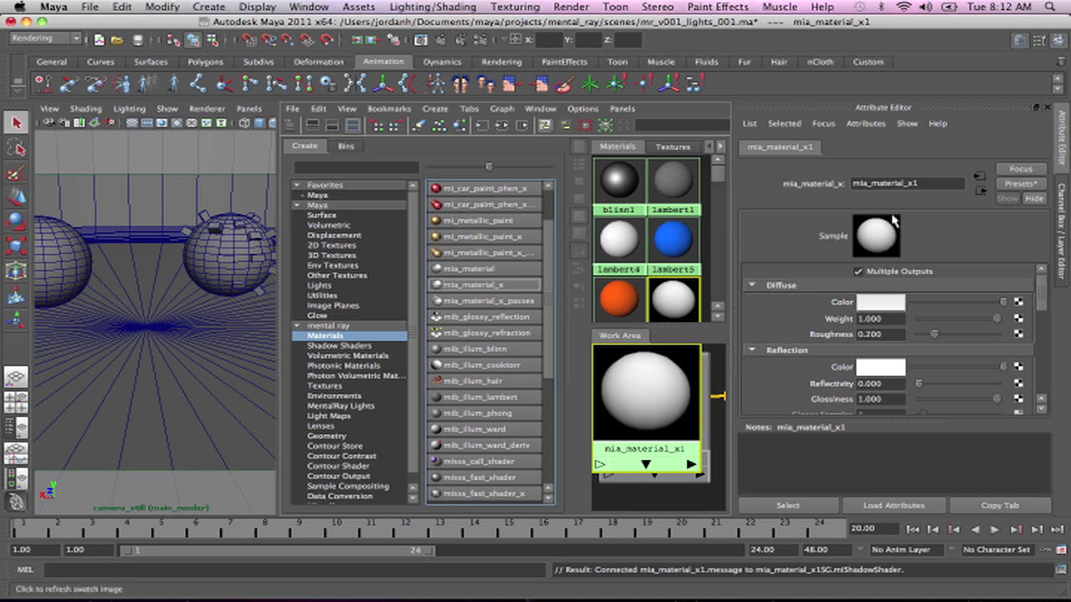
{"action": "scroll", "coordinate": [1045, 295], "scroll_direction": "down", "scroll_amount": 5}
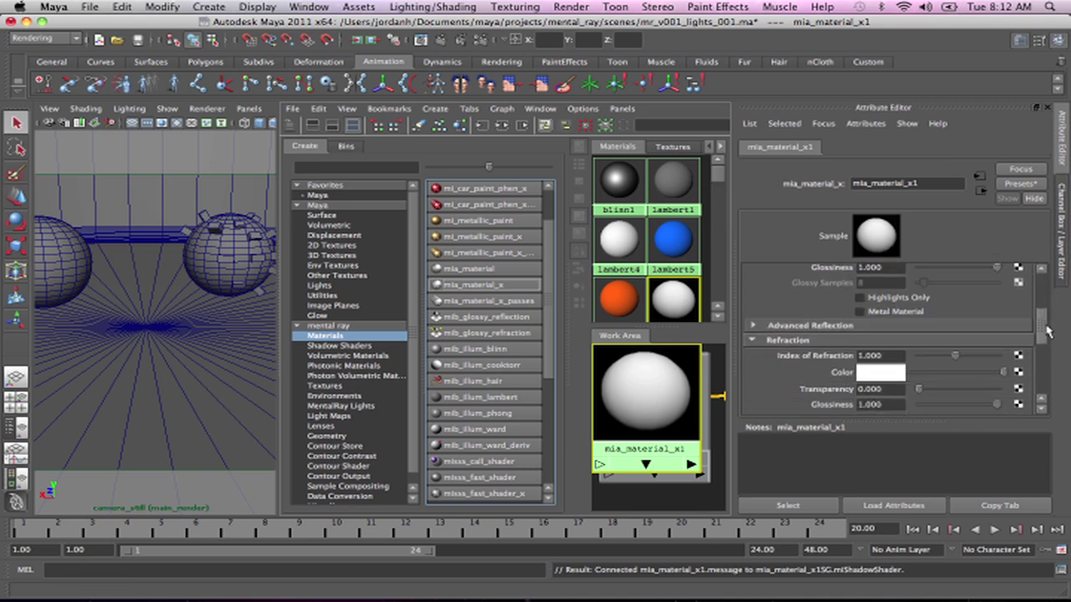
{"action": "scroll", "coordinate": [1045, 295], "scroll_direction": "up", "scroll_amount": 5}
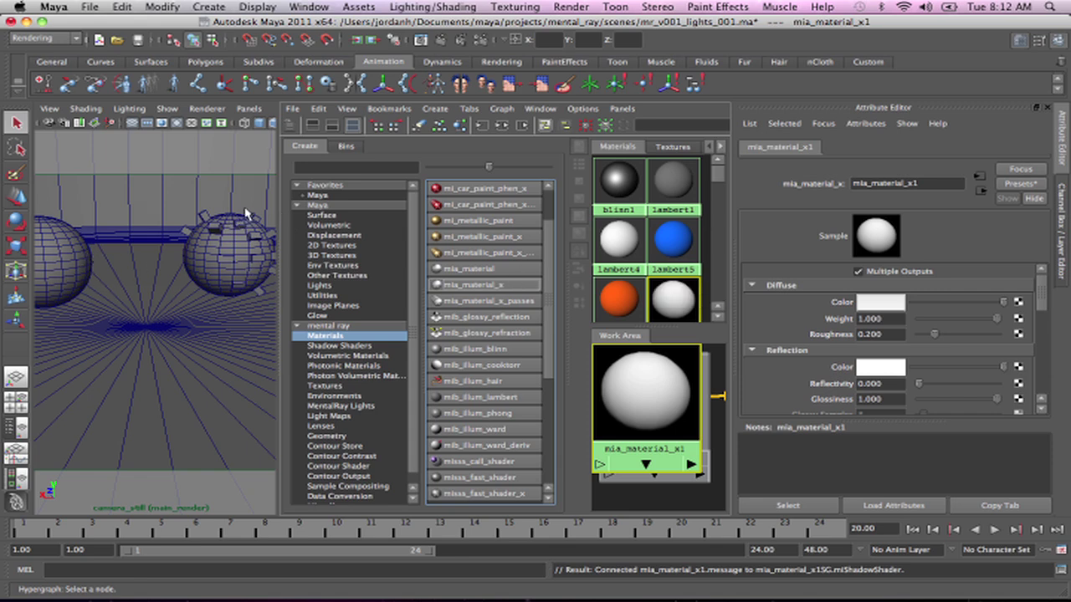
- Select the spheres and the backdrop geometry and assign the white matte mia_material_x to them
{"action": "left_click", "coordinate": [241, 235]}
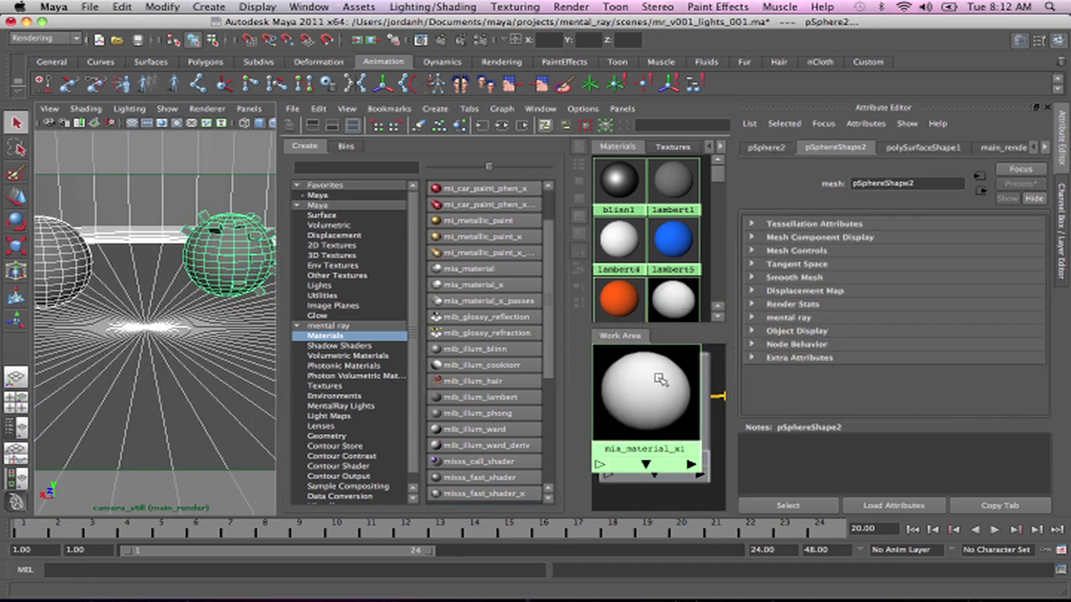
{"action": "right_click_drag", "start_coordinate": [655, 383], "coordinate": [655, 351]}
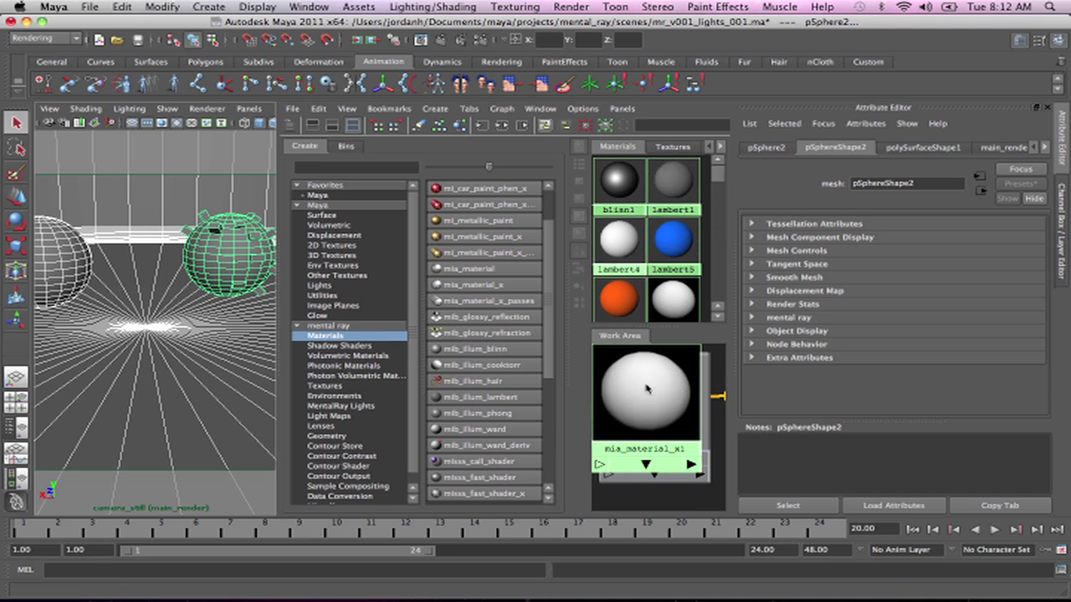
{"action": "right_click_drag", "start_coordinate": [646, 386], "coordinate": [623, 362]}
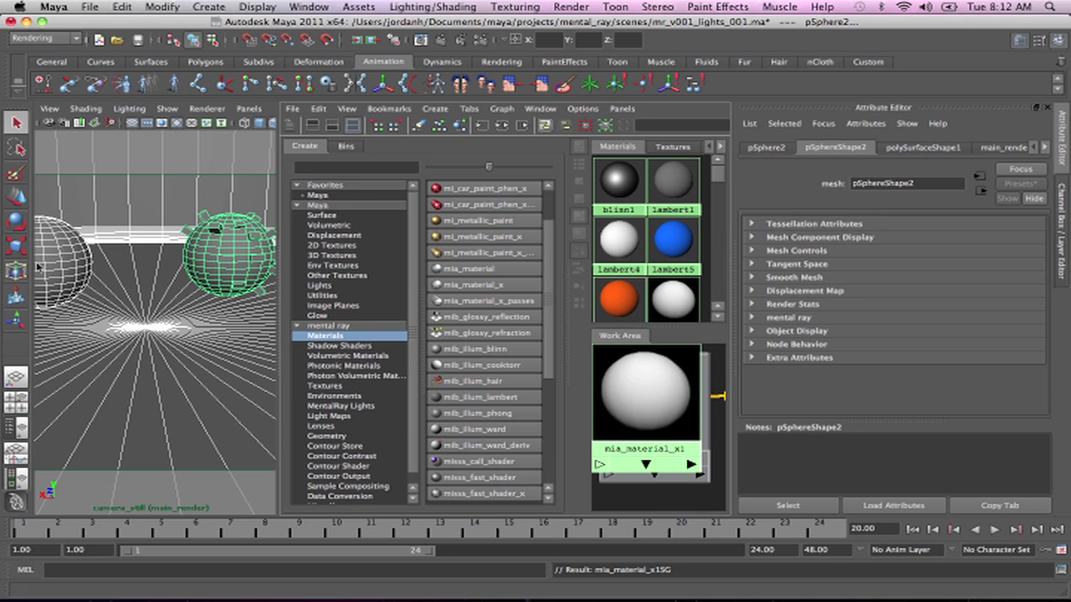
{"action": "left_click", "coordinate": [644, 399]}
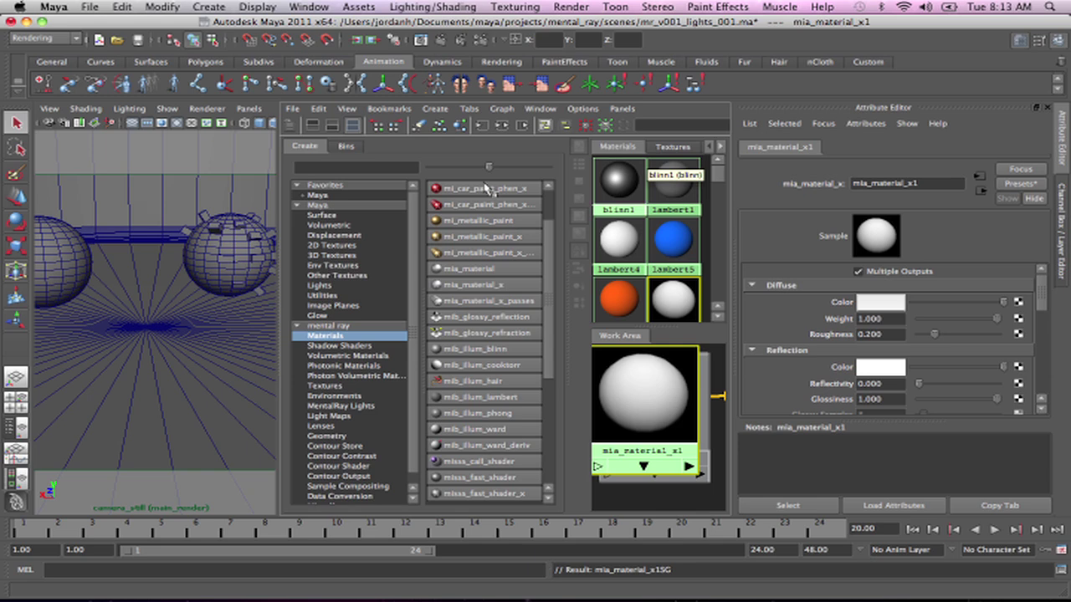
- Hide the node creation list, graph the area light's input and output connections, and select the mib_blackbody node
{"action": "left_click", "coordinate": [289, 122]}
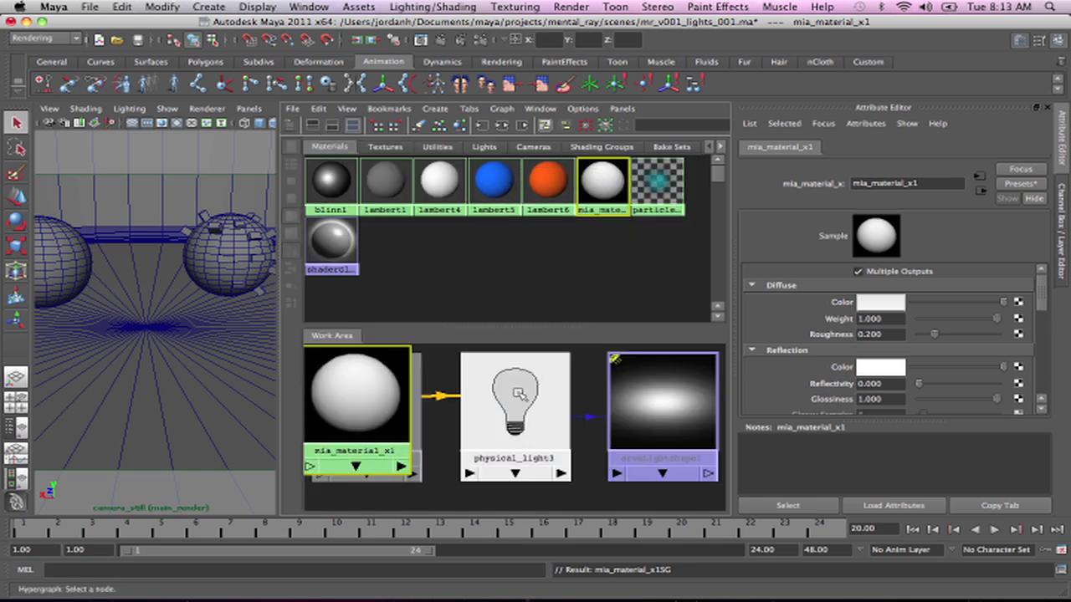
{"action": "left_click", "coordinate": [629, 395]}
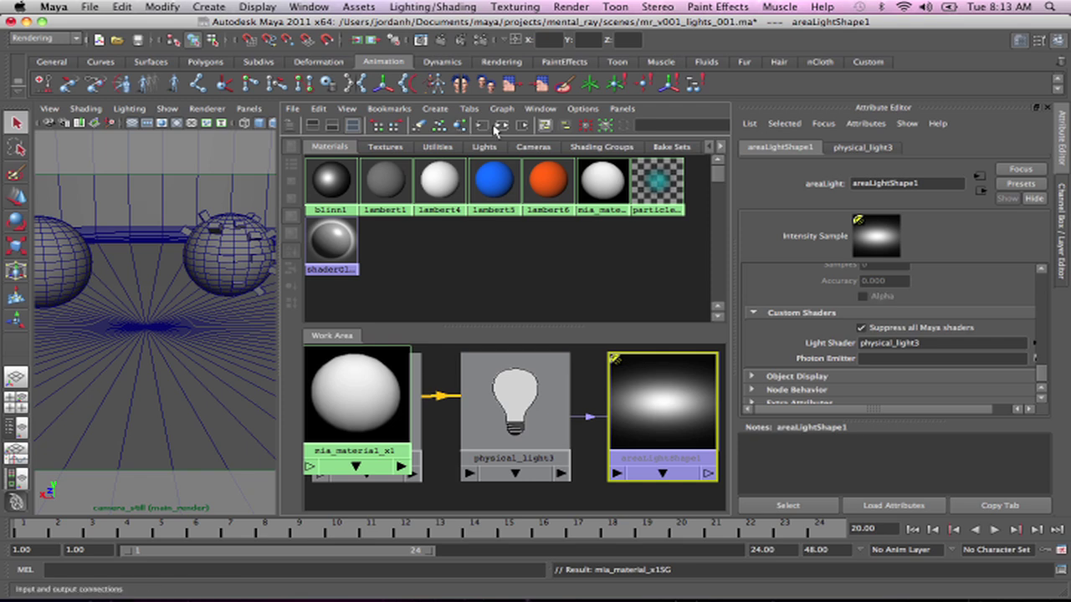
{"action": "left_click", "coordinate": [360, 123]}
{"action": "left_click", "coordinate": [368, 418]}
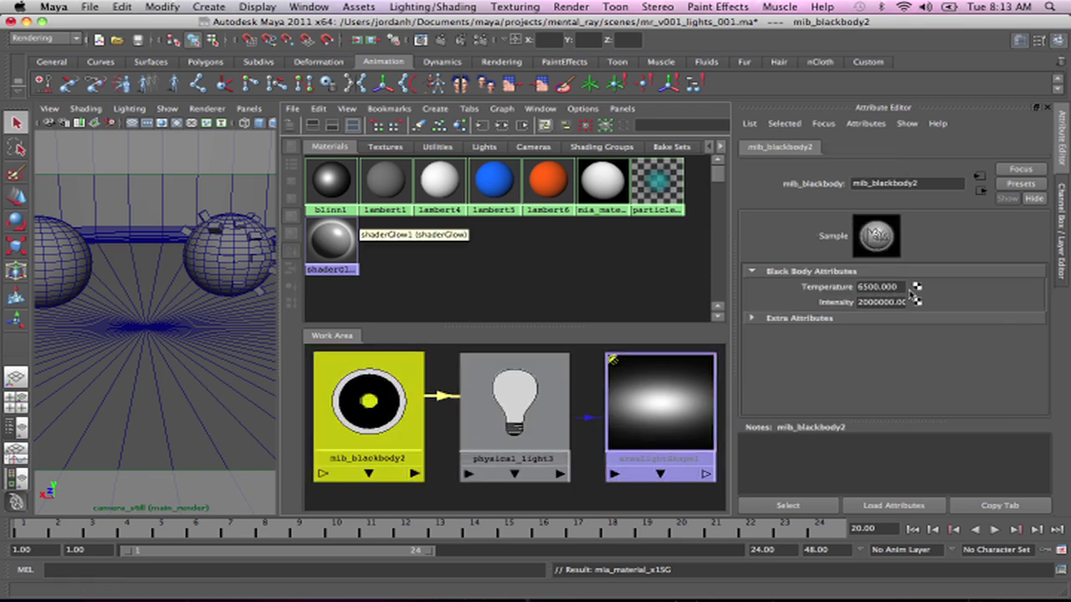
- Set the mib_blackbody node's Intensity to 1700000 and its Temperature to 3200
{"action": "left_click_drag", "start_coordinate": [862, 302], "coordinate": [853, 303]}
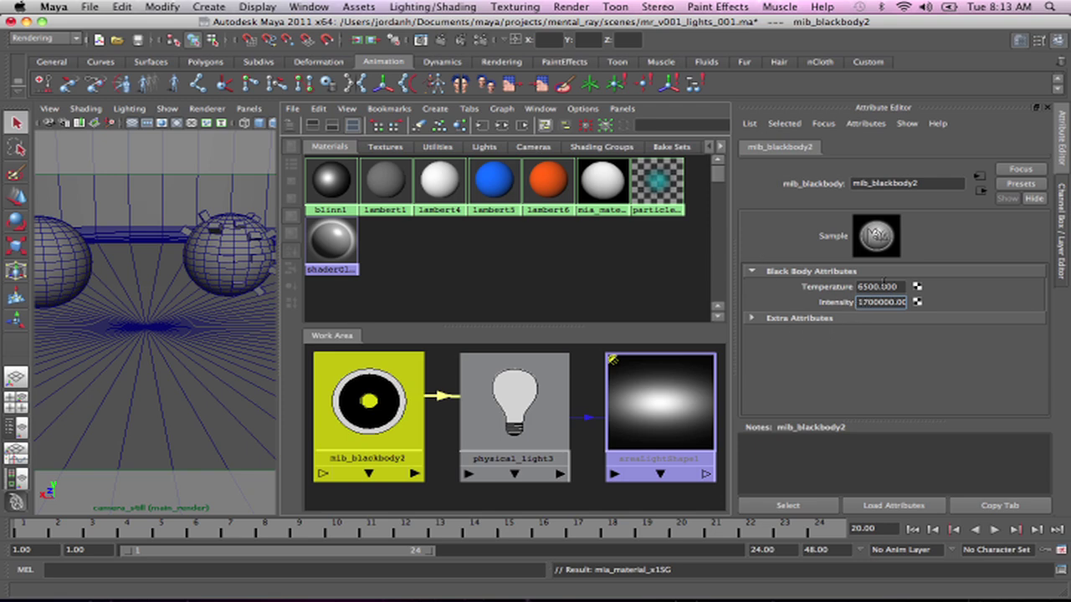
{"action": "key", "text": "Tab"}
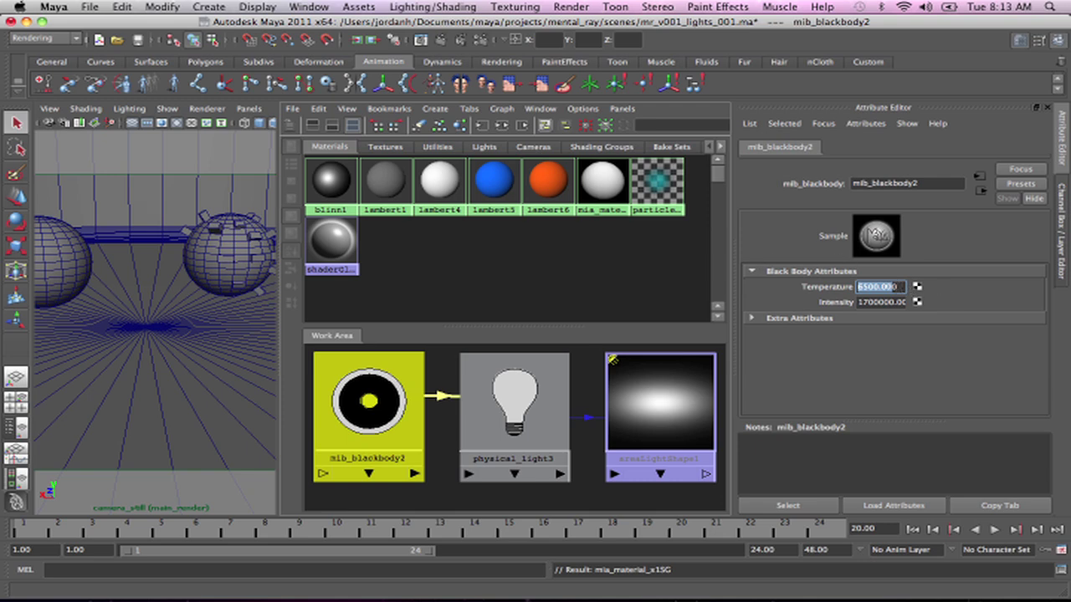
{"action": "key", "text": "Right"}
{"action": "key", "text": "shift+Home"}
{"action": "type", "text": "3"}
{"action": "key", "text": "Tab"}
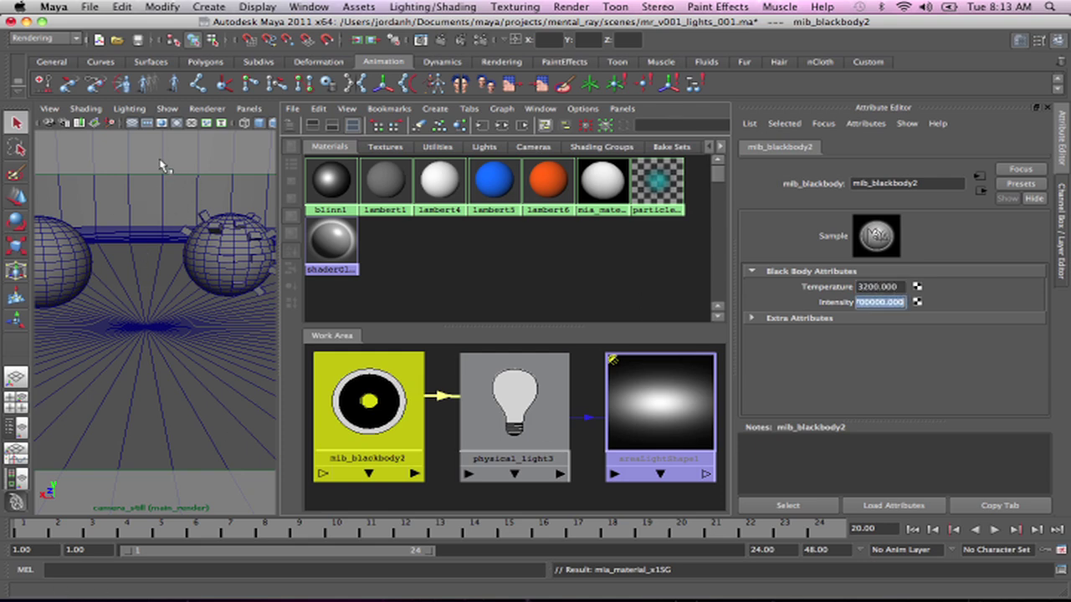
{"action": "left_click", "coordinate": [862, 306]}
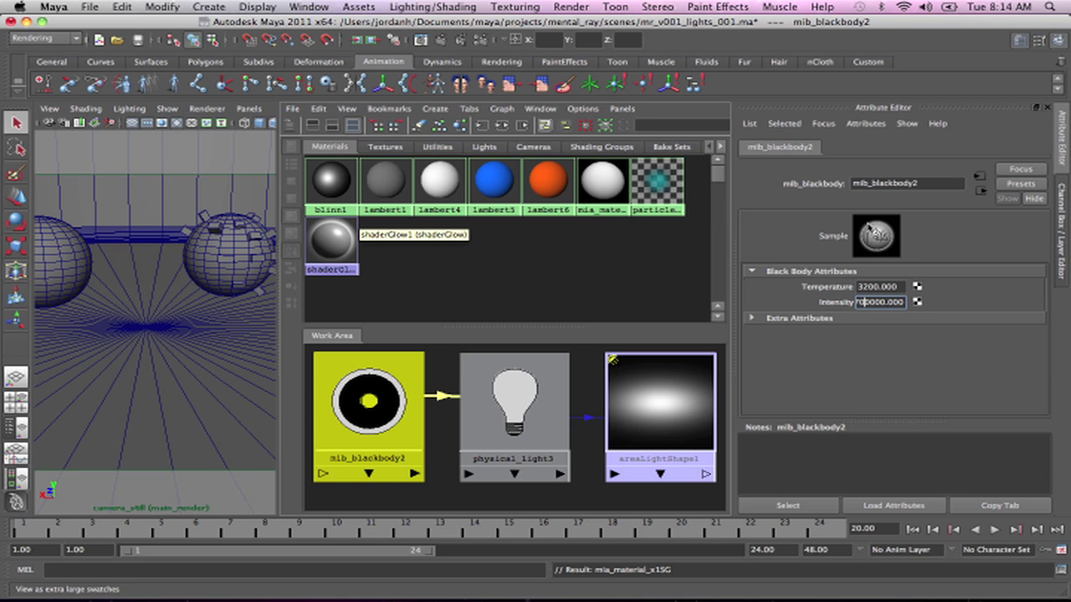
- Enlarge the camera view to full size, render the full frame in the Render View, and dismiss the render window
{"action": "left_click", "coordinate": [215, 160]}
{"action": "key", "text": "space"}
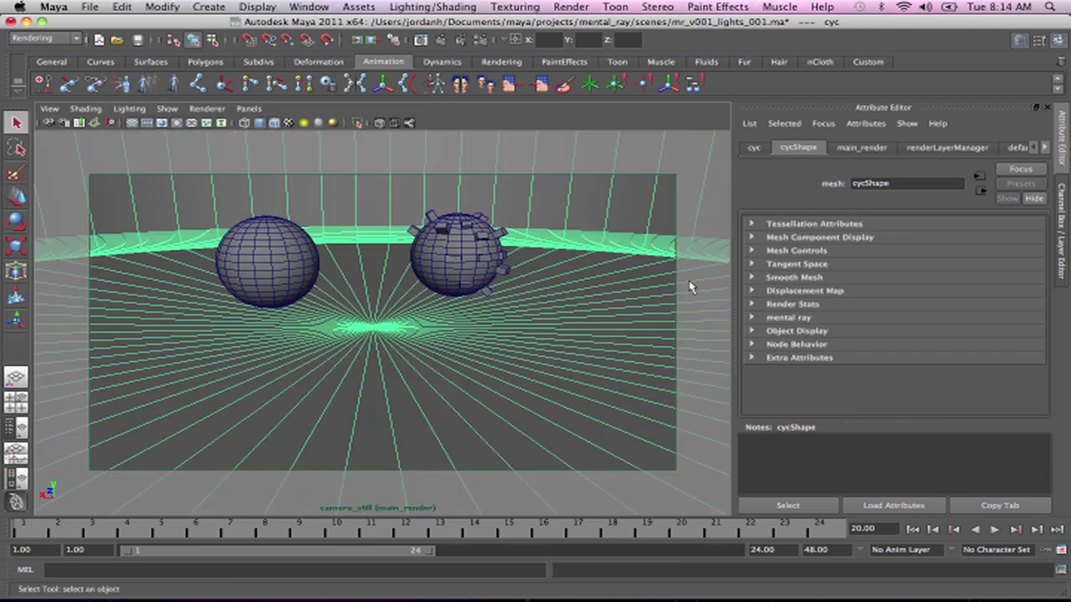
{"action": "left_click", "coordinate": [424, 39]}
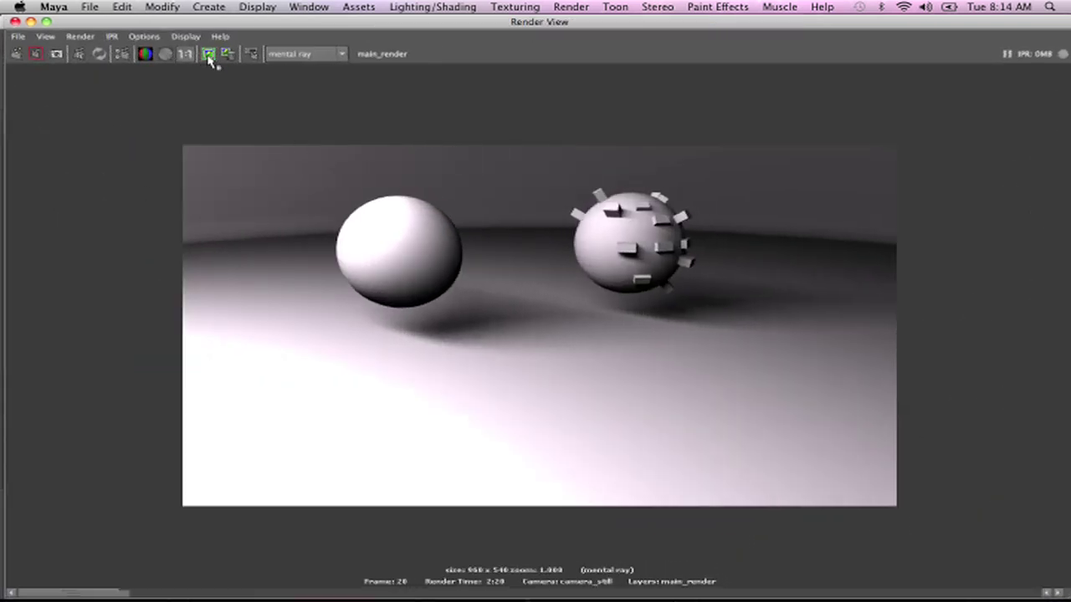
{"action": "left_click", "coordinate": [16, 53]}
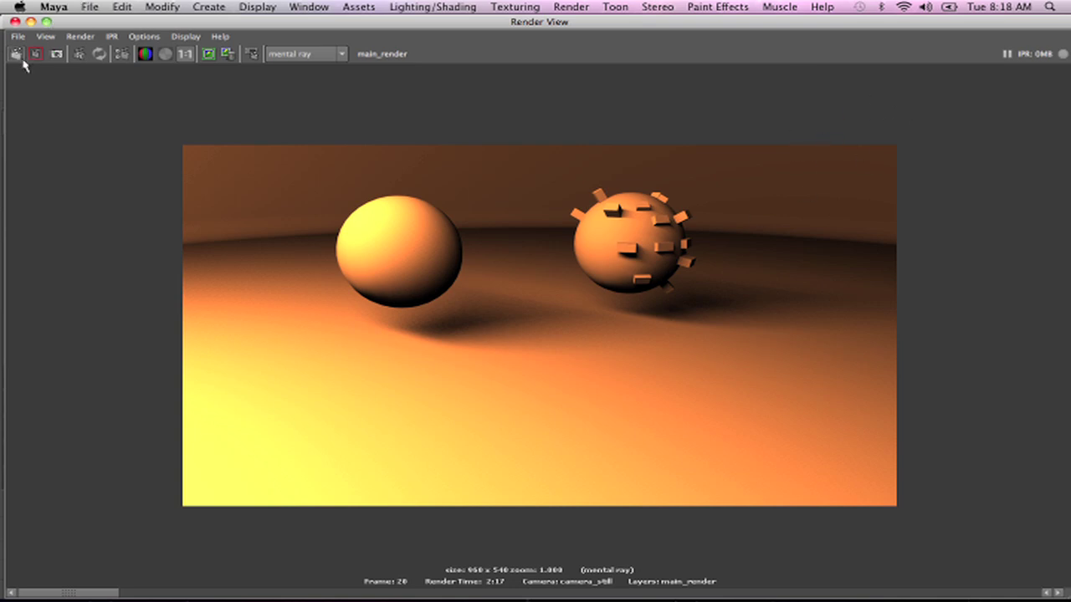
{"action": "left_click", "coordinate": [31, 21]}
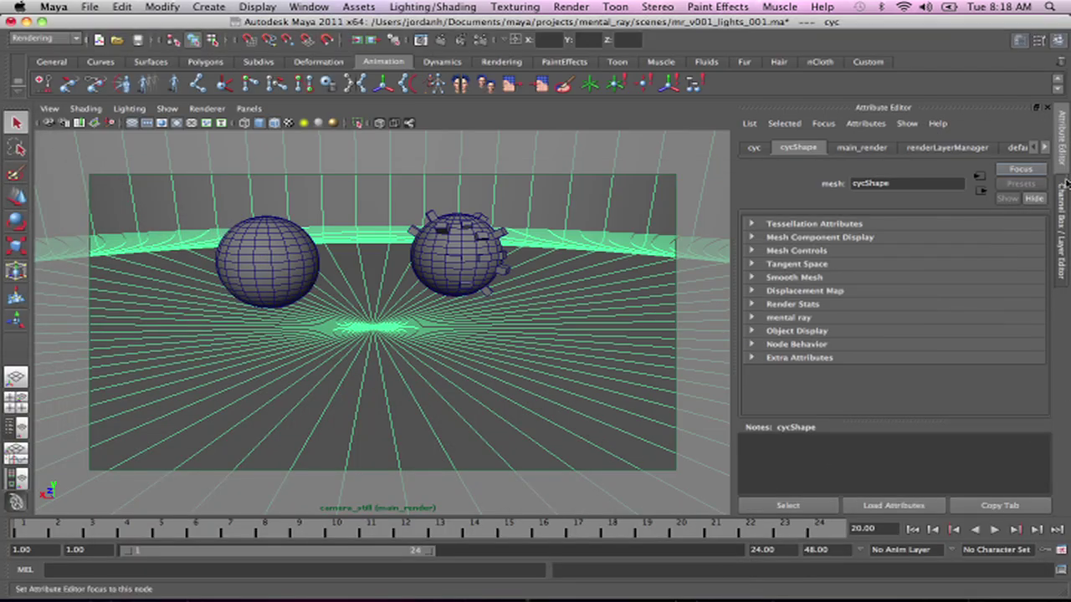
- Open the Hypershade and graph the area light's input and output connections in the work area
{"action": "left_click", "coordinate": [309, 7]}
{"action": "mouse_move", "coordinate": [377, 30]}
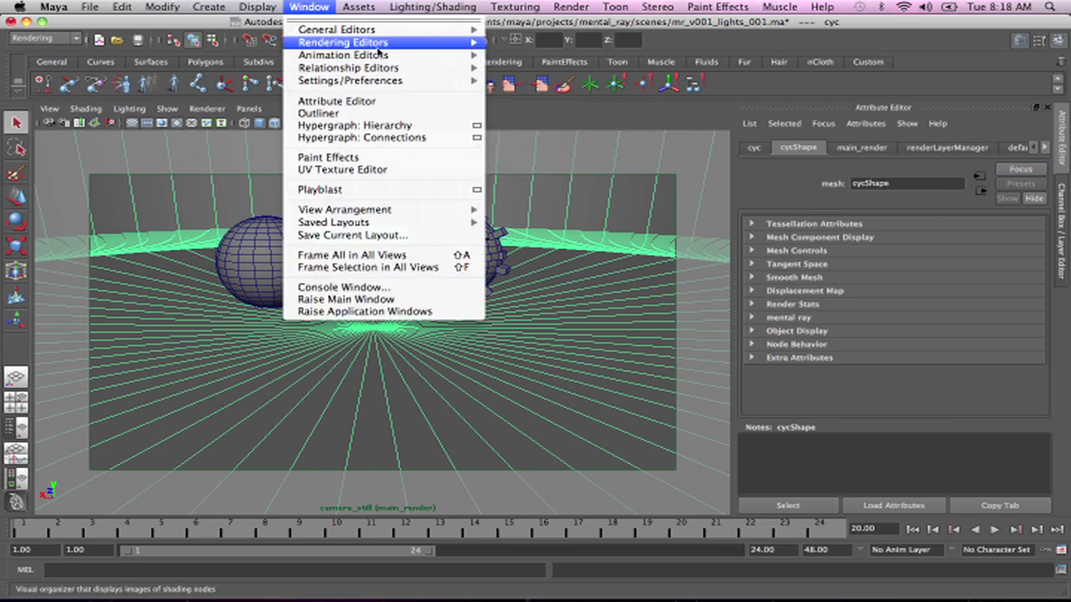
{"action": "left_click", "coordinate": [605, 73]}
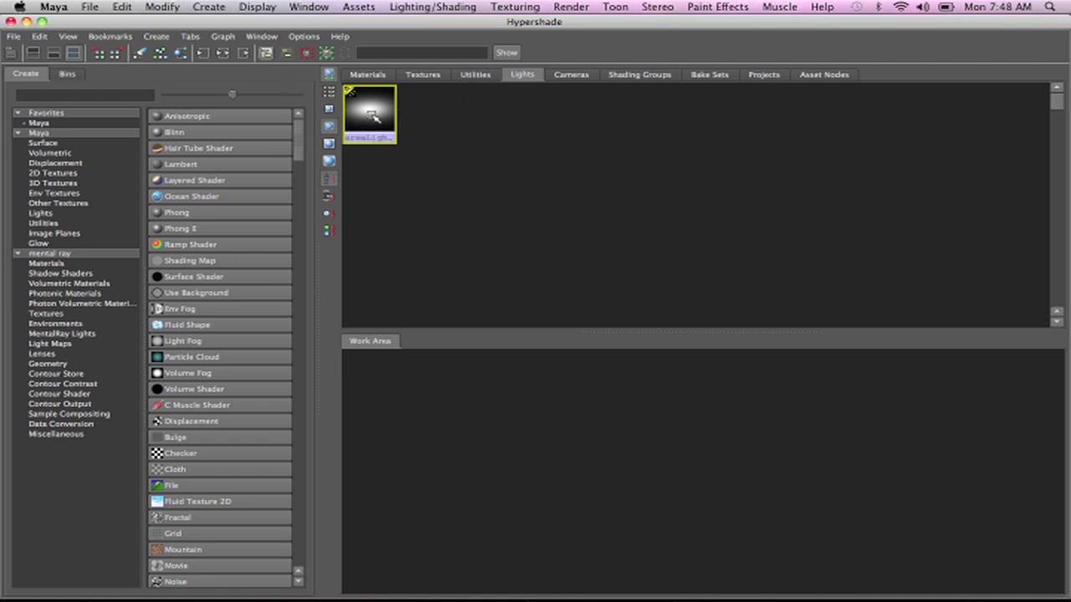
{"action": "left_click", "coordinate": [221, 53]}
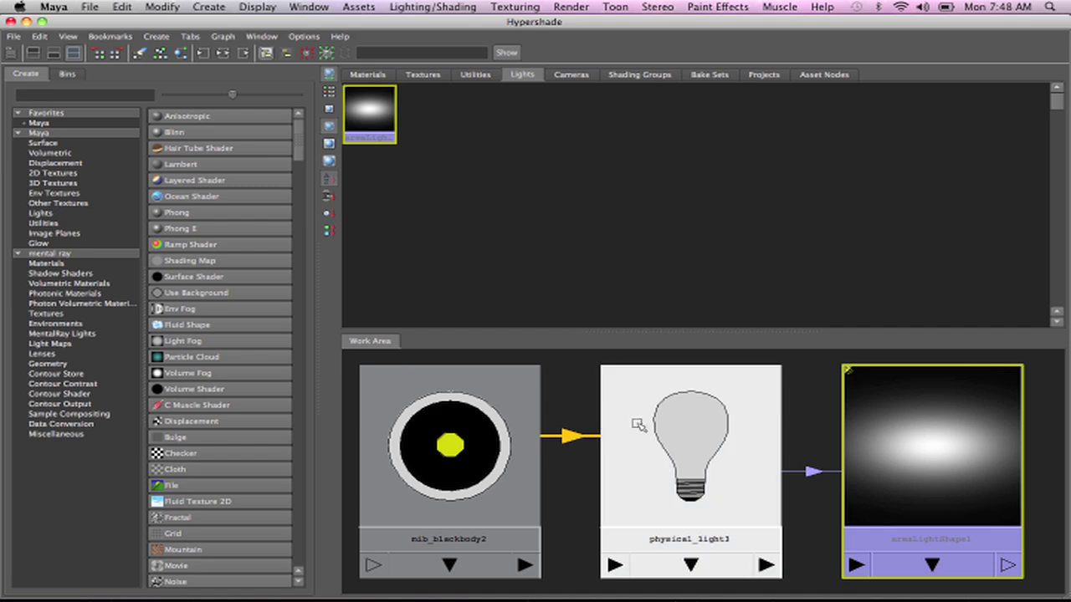
{"action": "scroll", "coordinate": [635, 427], "scroll_direction": "down", "scroll_amount": 5}
{"action": "middle_click_drag", "start_coordinate": [851, 397], "coordinate": [892, 398], "text": "alt"}
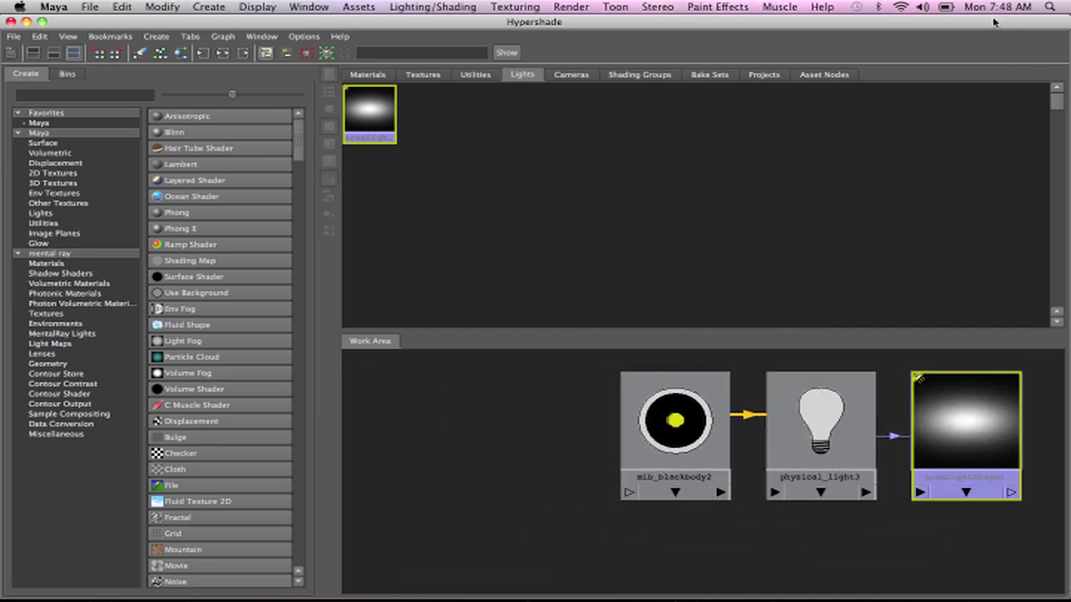
- Resize and reposition the Hypershade so the Channel Box stays visible beside it, and frame the whole light network
{"action": "left_click", "coordinate": [43, 21]}
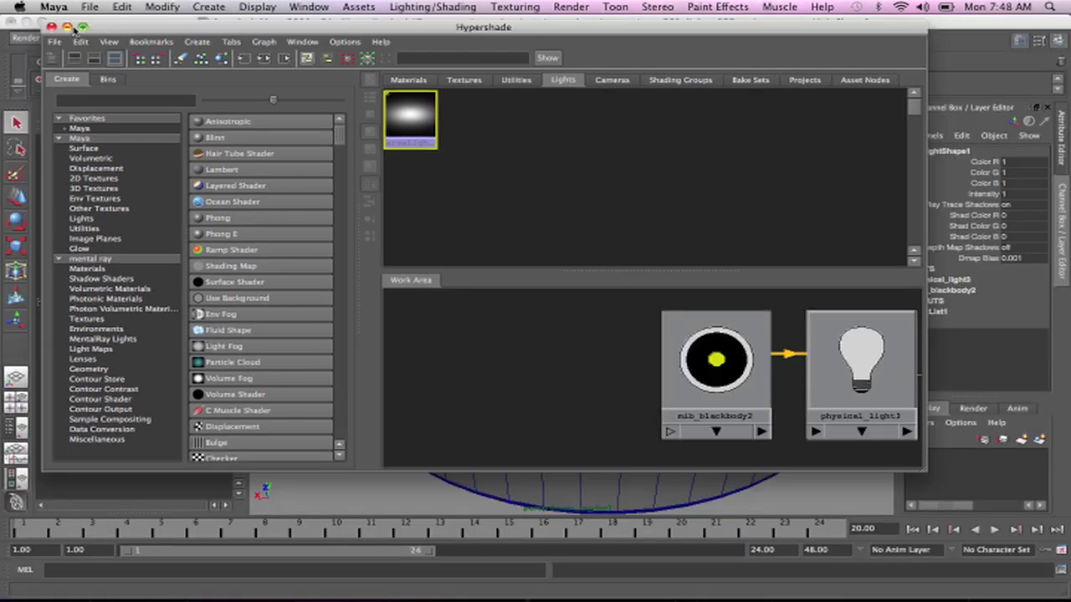
{"action": "left_click_drag", "start_coordinate": [143, 32], "coordinate": [99, 27]}
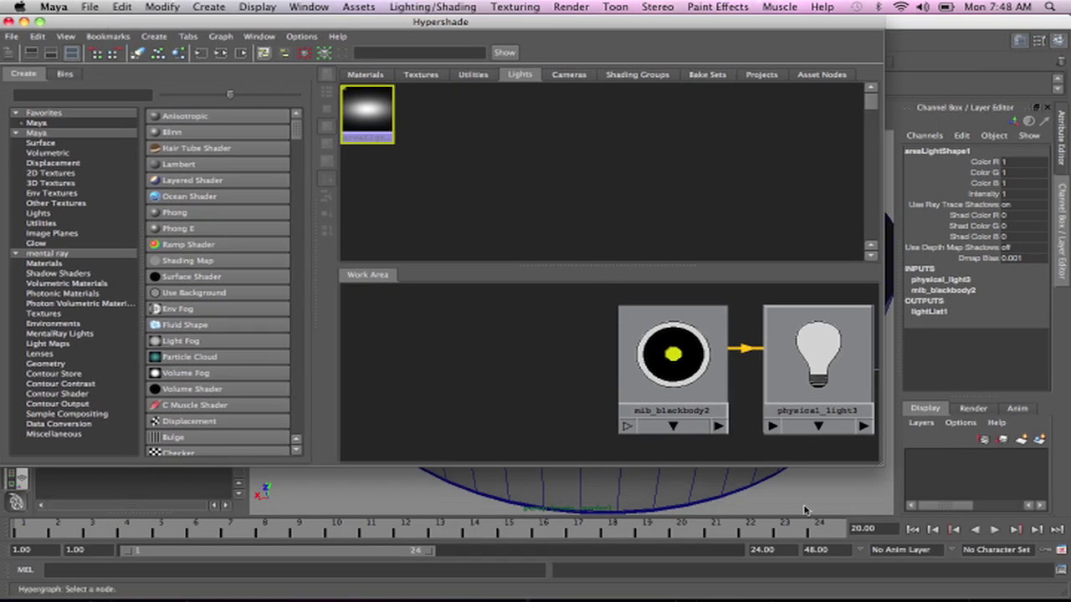
{"action": "left_click_drag", "start_coordinate": [884, 470], "coordinate": [741, 588]}
{"action": "key", "text": "a"}
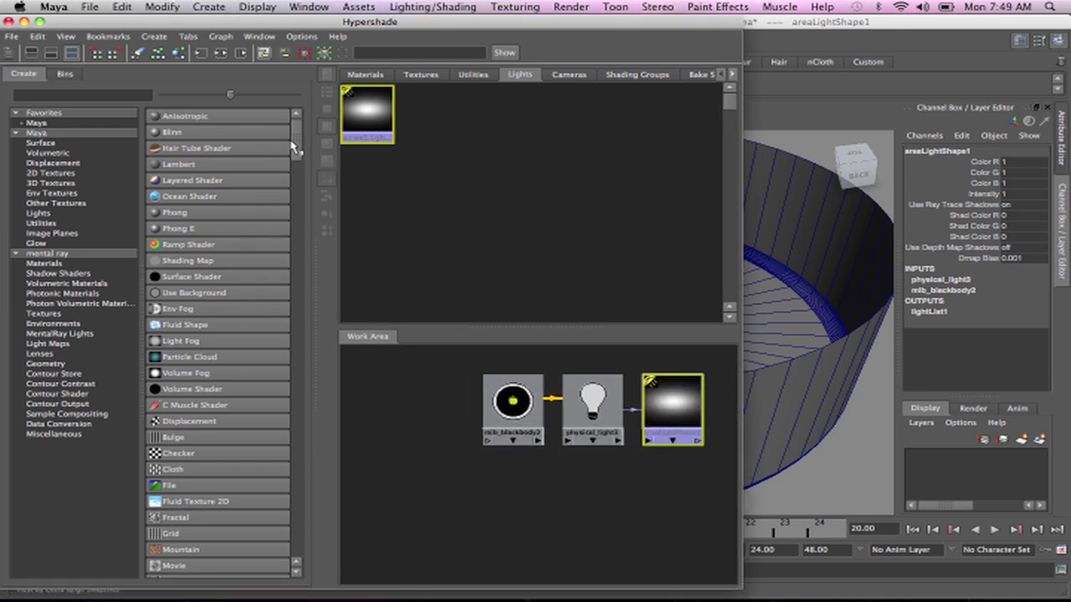
- Create a mib_cie_d node from the MentalRay Lights category and open its Temperature value for editing
{"action": "mouse_move", "coordinate": [295, 148]}
{"action": "left_mouse_down"}
{"action": "mouse_move", "coordinate": [317, 235]}
{"action": "mouse_move", "coordinate": [312, 195]}
{"action": "mouse_move", "coordinate": [304, 309]}
{"action": "mouse_move", "coordinate": [302, 292]}
{"action": "left_mouse_up"}
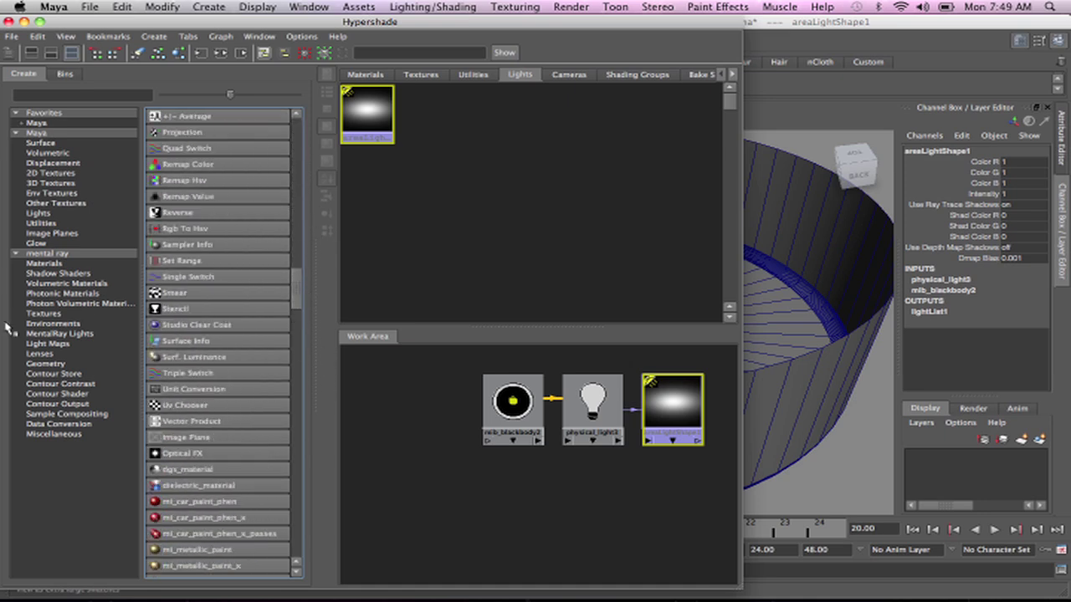
{"action": "left_click", "coordinate": [48, 334]}
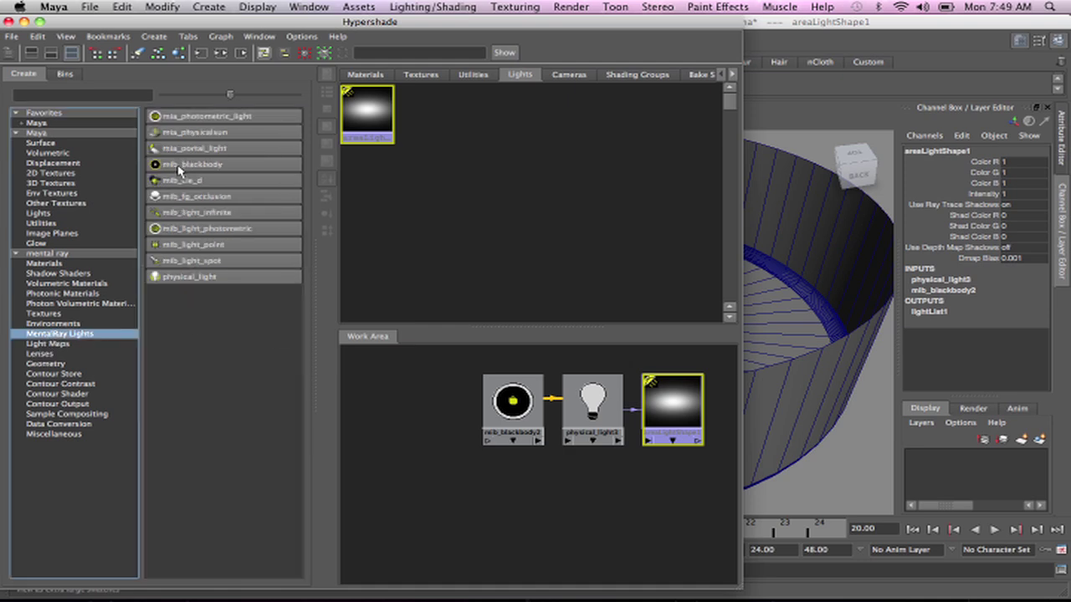
{"action": "left_click", "coordinate": [197, 186]}
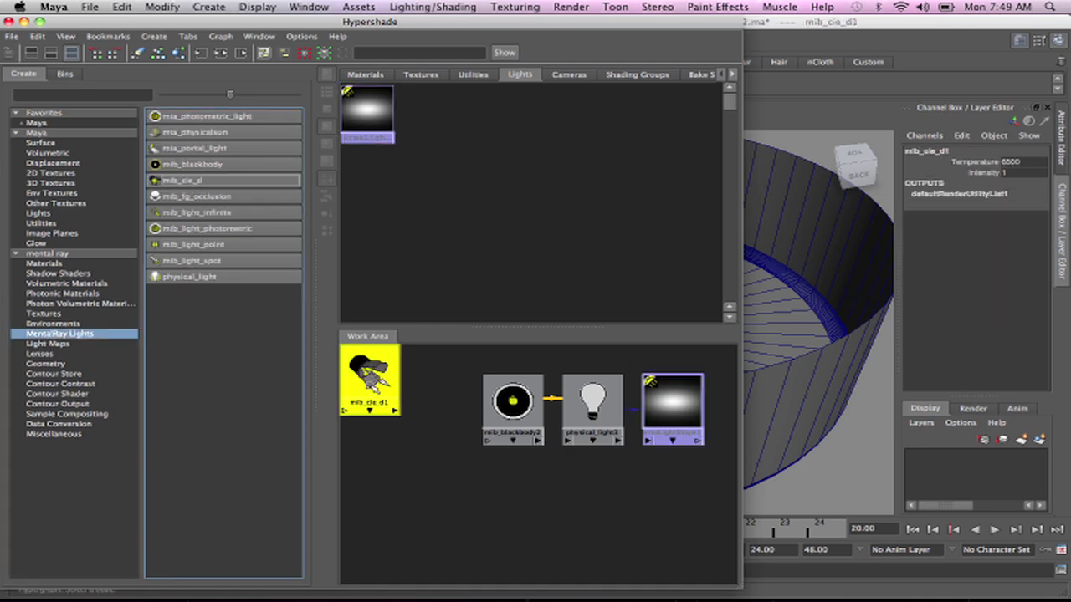
{"action": "double_click", "coordinate": [1012, 161]}
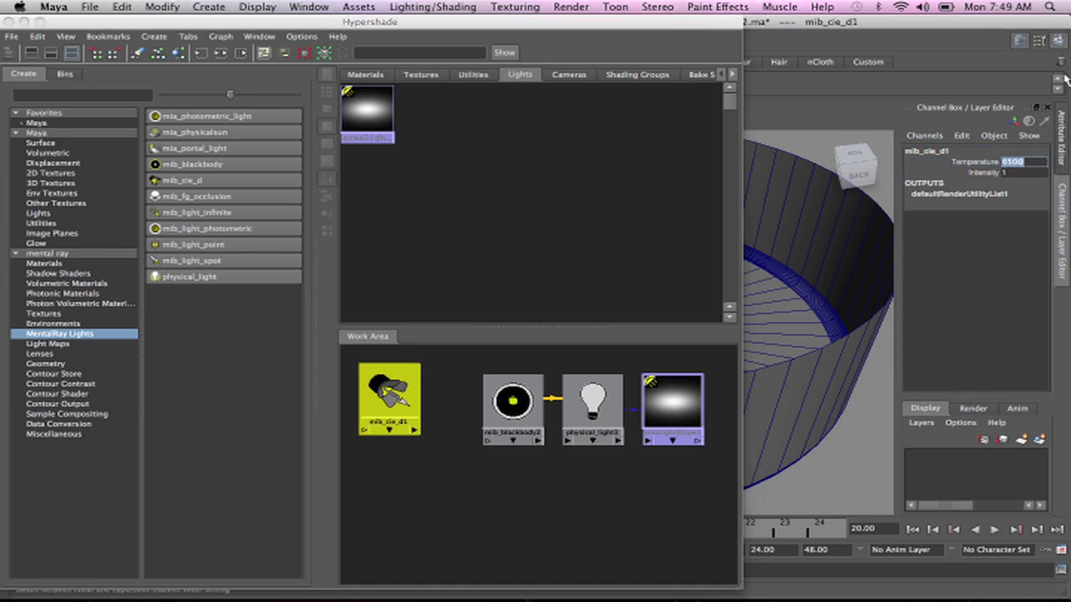
- Try a Temperature of 4000 on the mib_cie_d node, set it to 15000, and move the node closer to the light network
{"action": "key", "text": "Tab"}
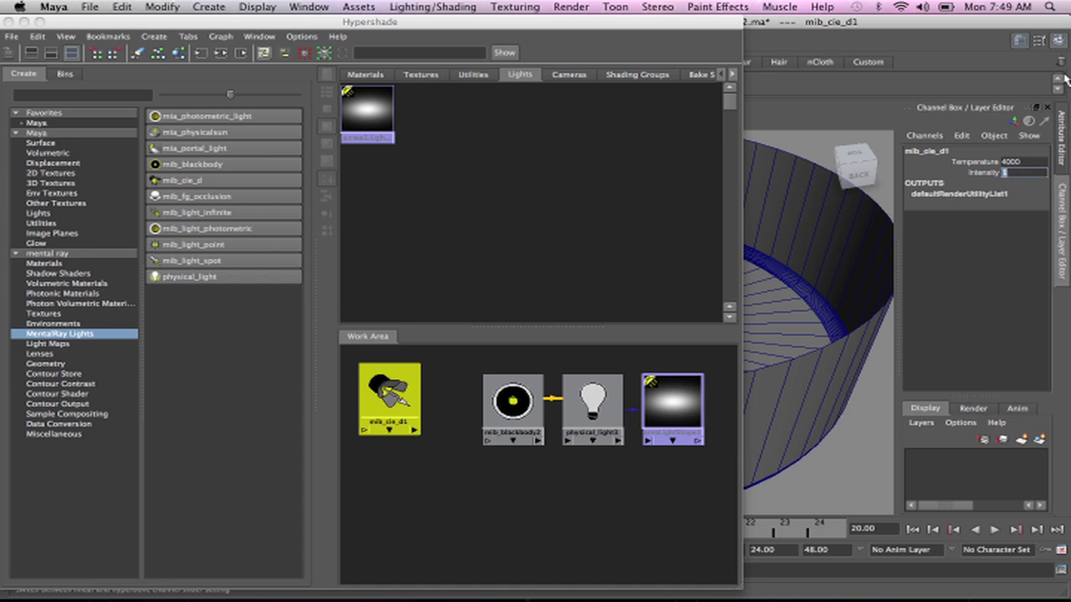
{"action": "double_click", "coordinate": [1038, 163]}
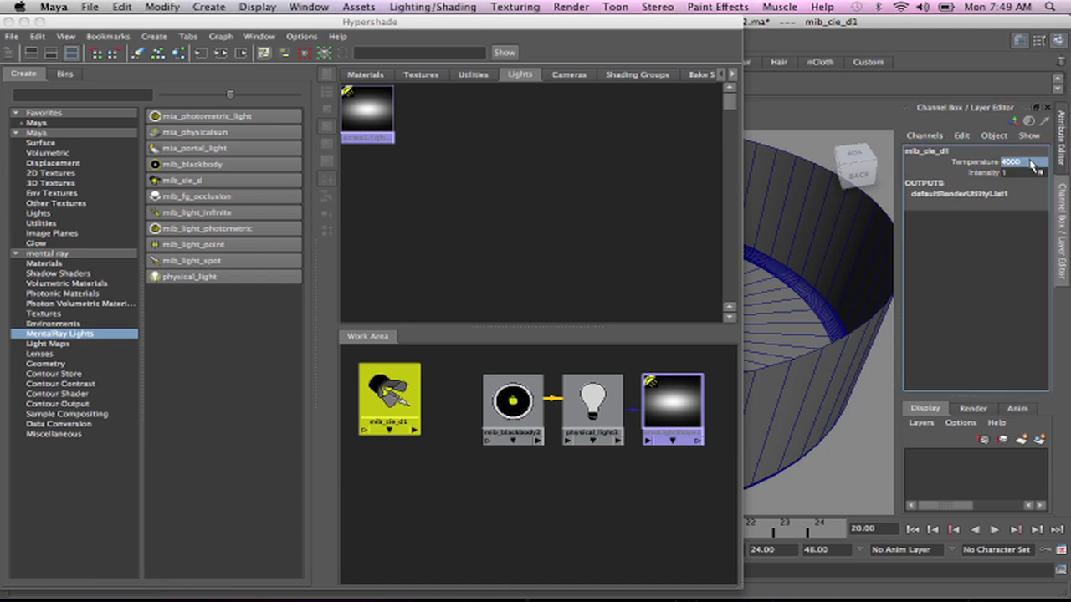
{"action": "type", "text": "15"}
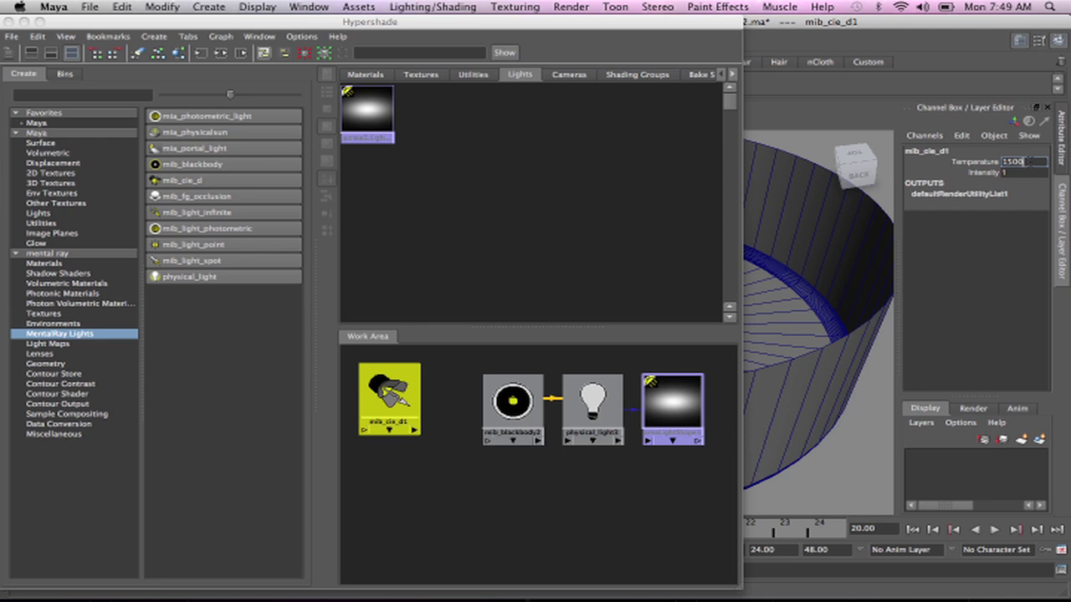
{"action": "key", "text": "Tab"}
{"action": "type", "text": "1"}
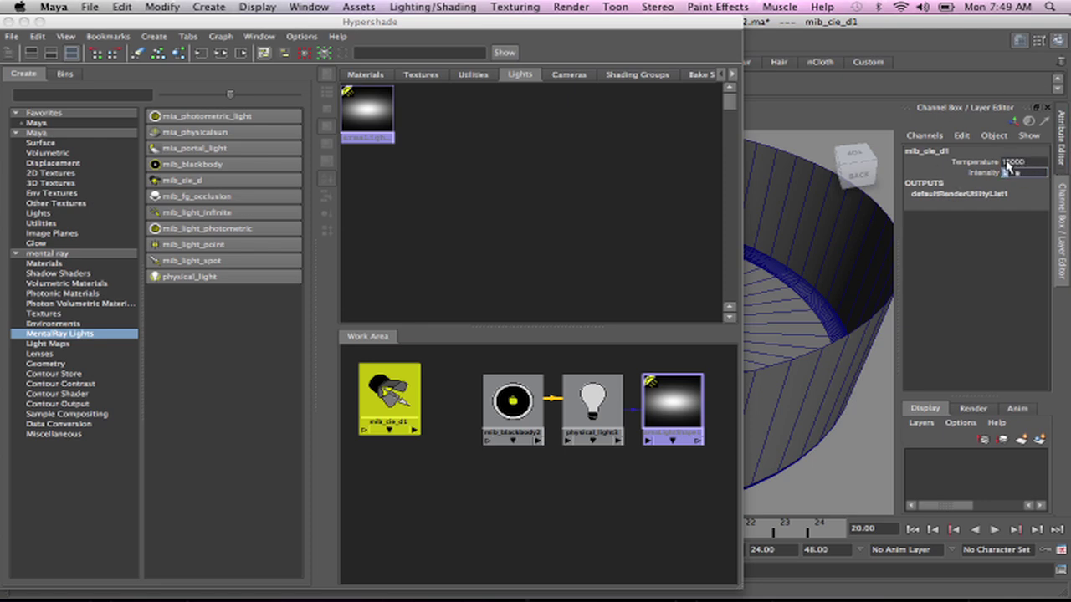
{"action": "left_click", "coordinate": [1014, 163]}
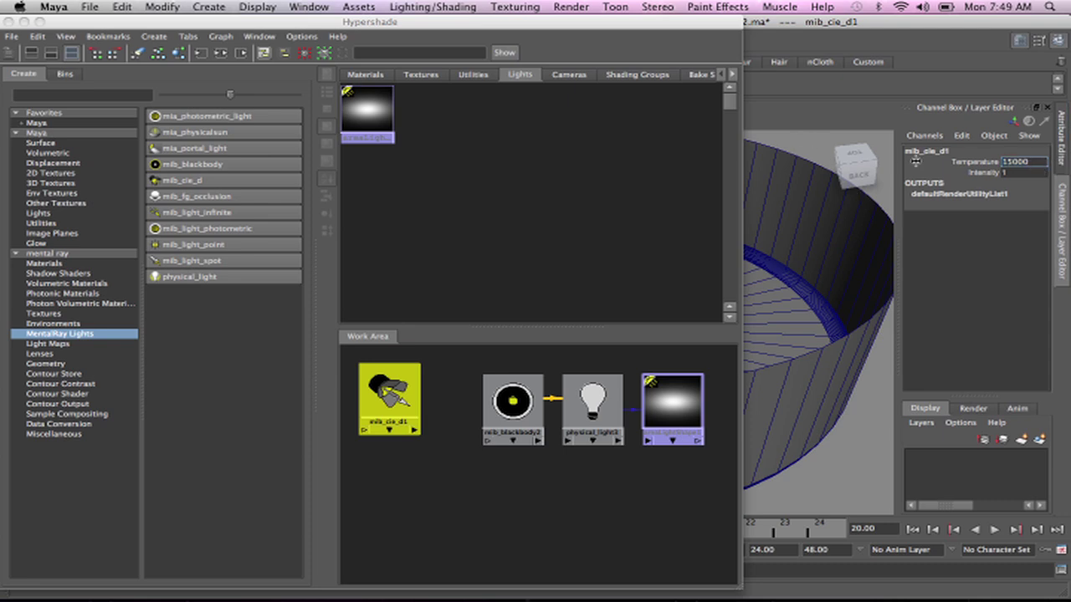
{"action": "left_click_drag", "start_coordinate": [400, 399], "coordinate": [430, 408]}
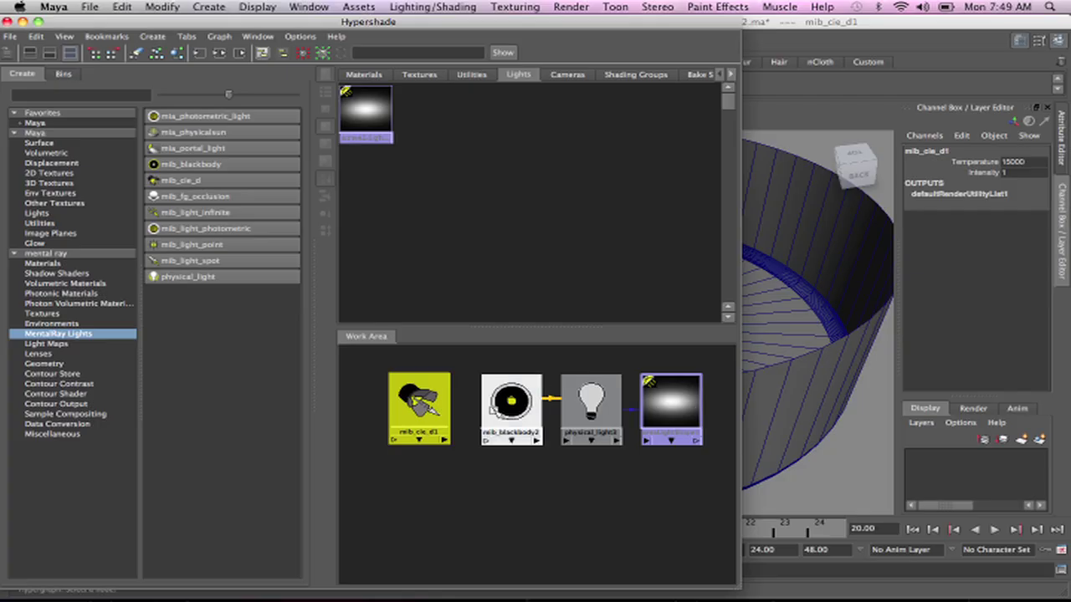
- Open the attributes of the mib_blackbody2 node in the light network and set its Temperature to 10000
{"action": "left_click", "coordinate": [519, 399]}
{"action": "double_click", "coordinate": [518, 399]}
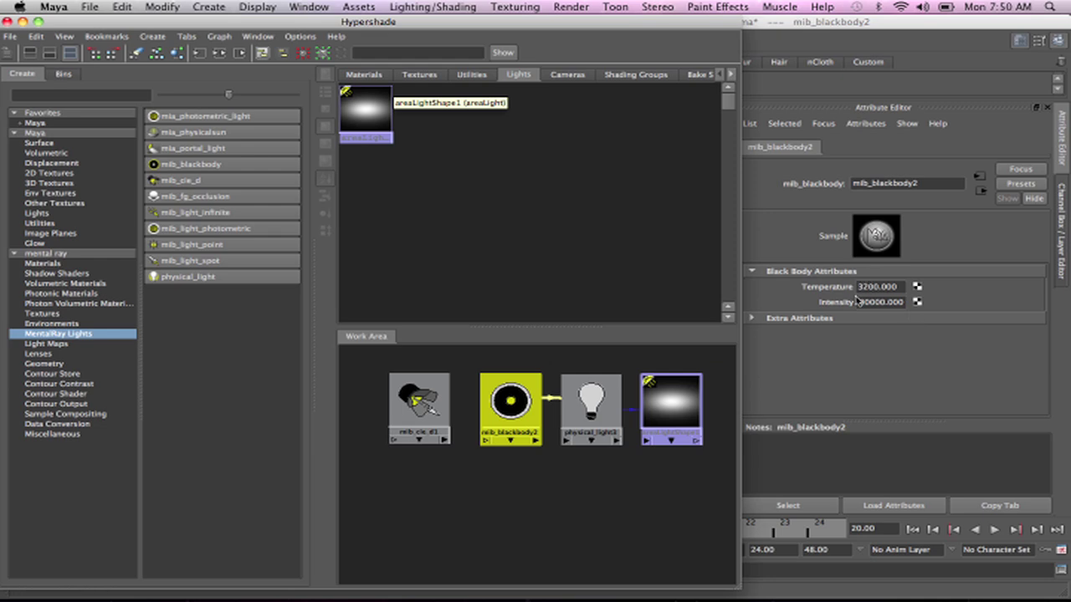
{"action": "mouse_move", "coordinate": [631, 25]}
{"action": "left_mouse_down"}
{"action": "mouse_move", "coordinate": [631, 460]}
{"action": "mouse_move", "coordinate": [631, 21]}
{"action": "left_mouse_up"}
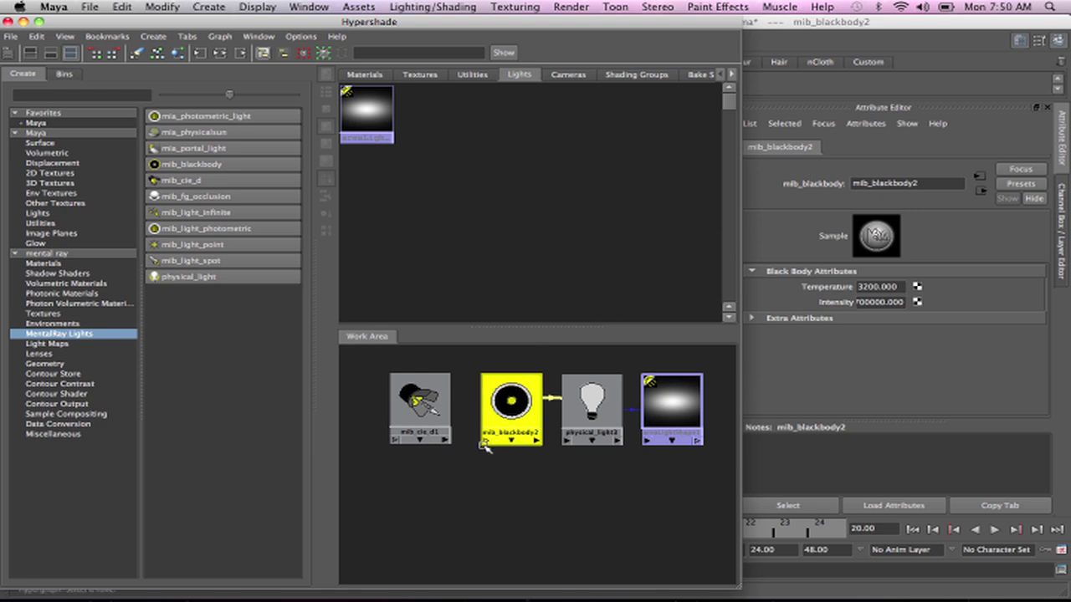
{"action": "right_click_drag", "start_coordinate": [480, 444], "coordinate": [457, 410], "text": "alt"}
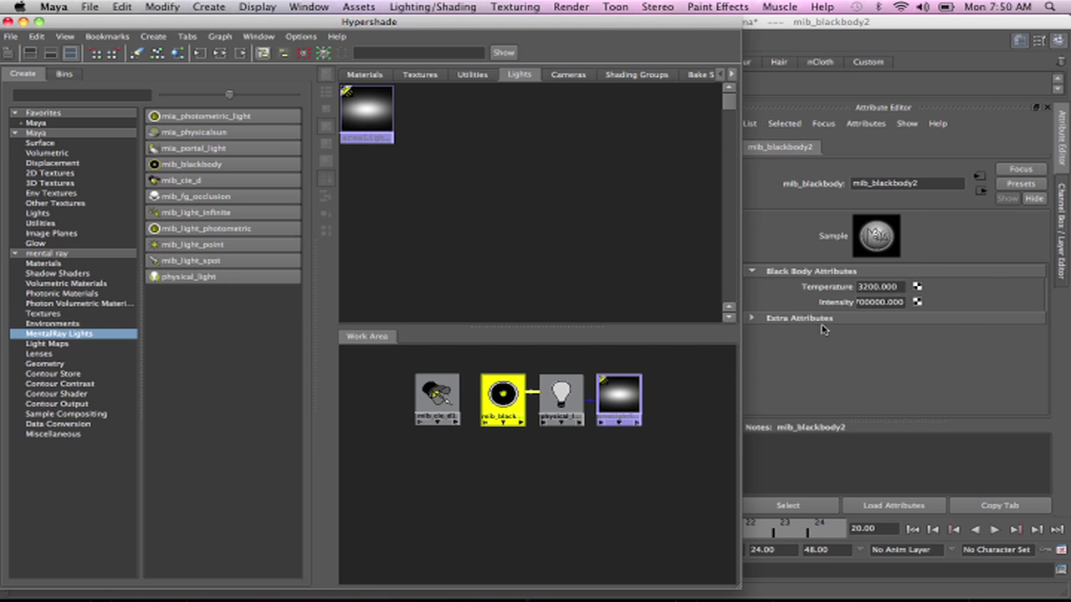
{"action": "left_click", "coordinate": [864, 287]}
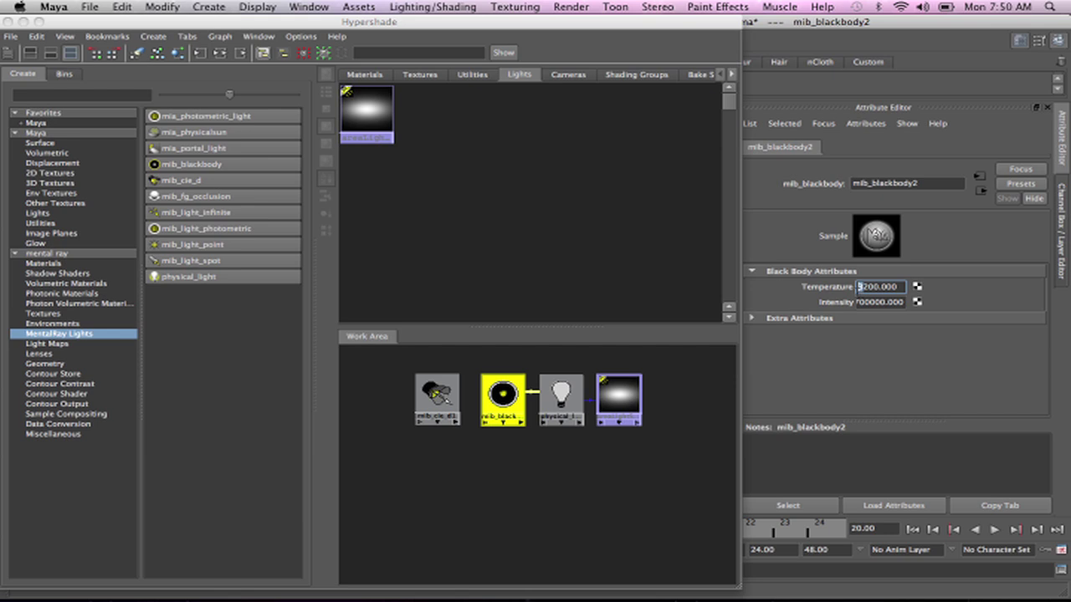
{"action": "type", "text": "100"}
{"action": "key", "text": "Tab"}
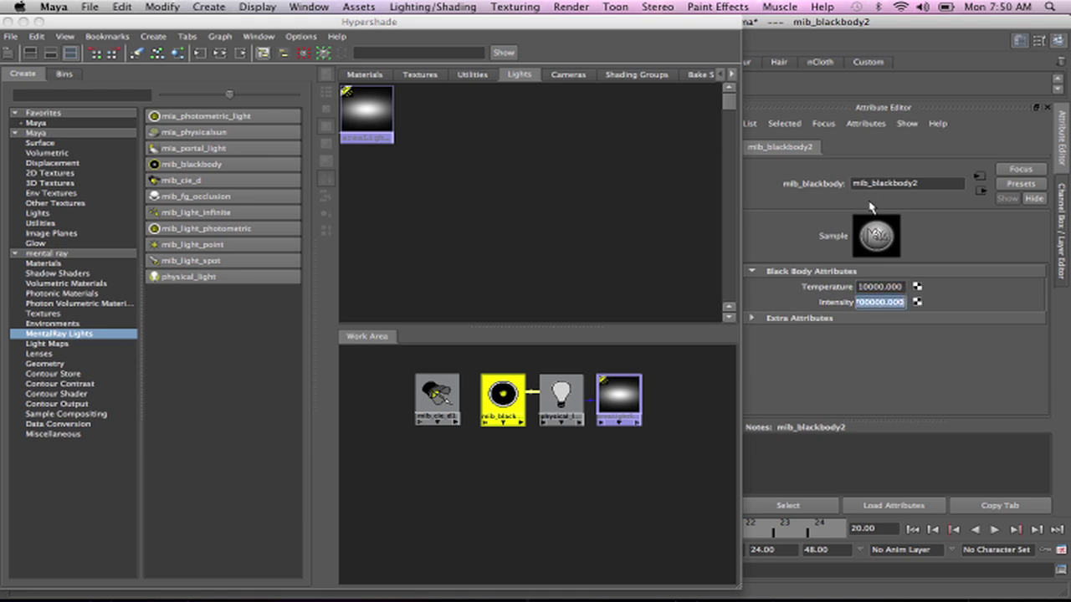
- Minimize the Hypershade, look through camera_still in the viewport, and save the scene
{"action": "left_click", "coordinate": [23, 20]}
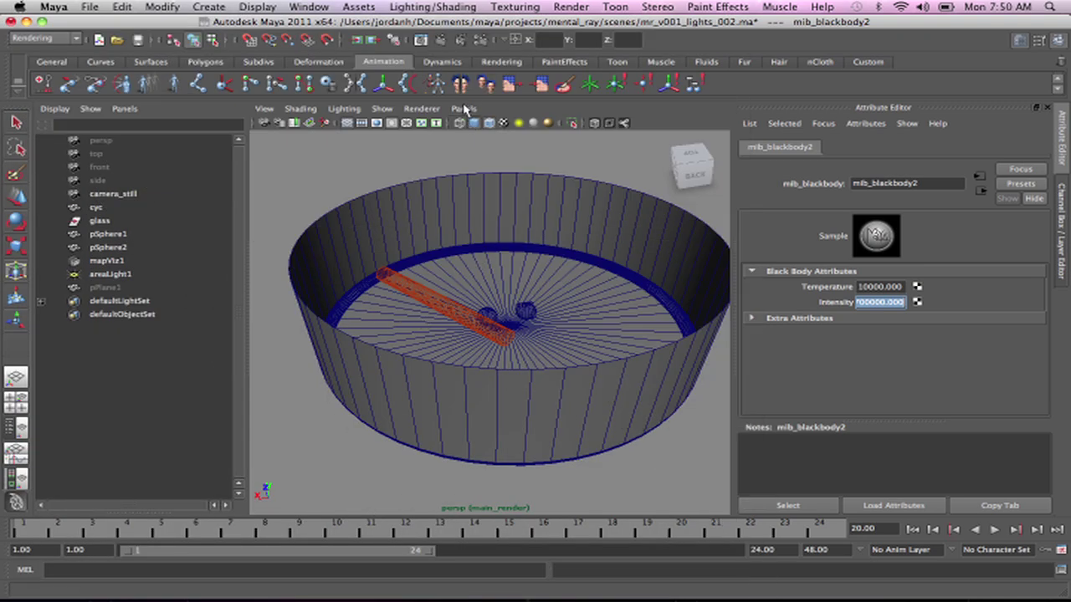
{"action": "left_click", "coordinate": [465, 110]}
{"action": "mouse_move", "coordinate": [494, 122]}
{"action": "left_click", "coordinate": [641, 122]}
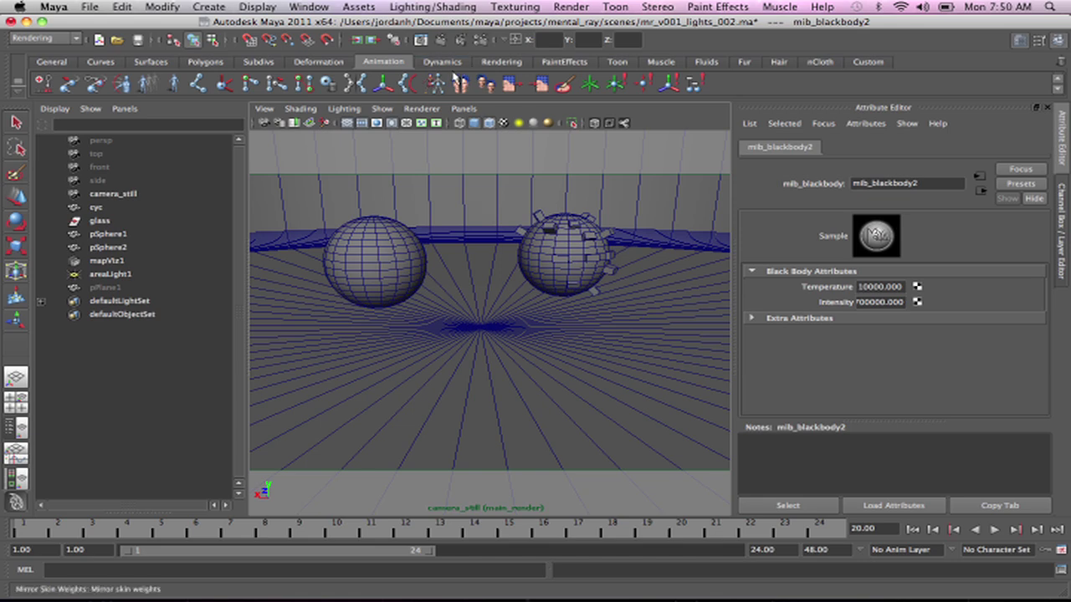
{"action": "key", "text": "ctrl+s"}
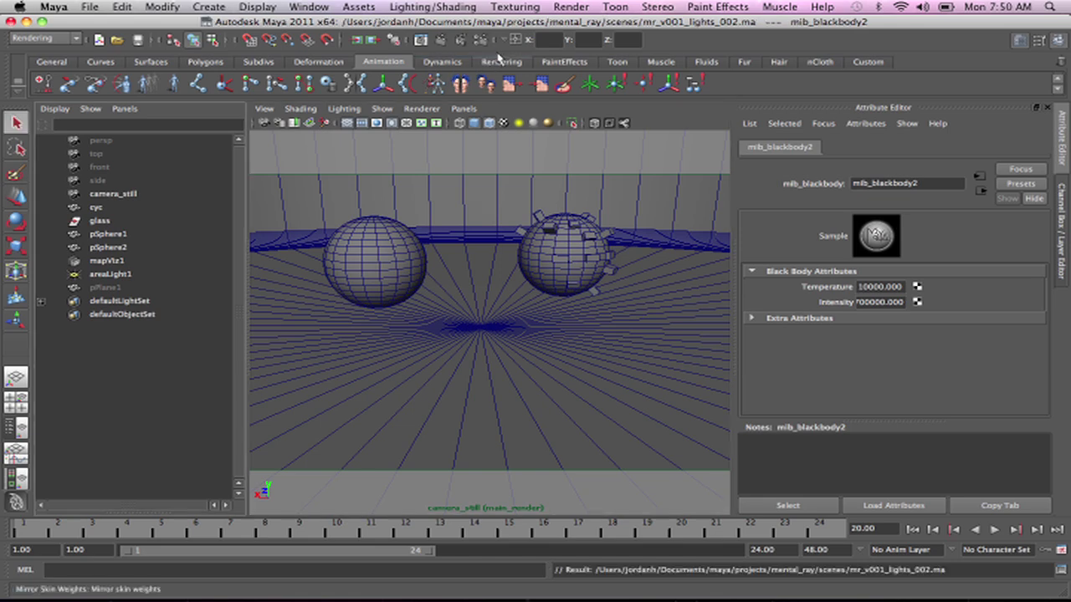
- Render the camera_still view with mental ray in the Render View and minimize the render window
{"action": "left_click", "coordinate": [442, 40]}
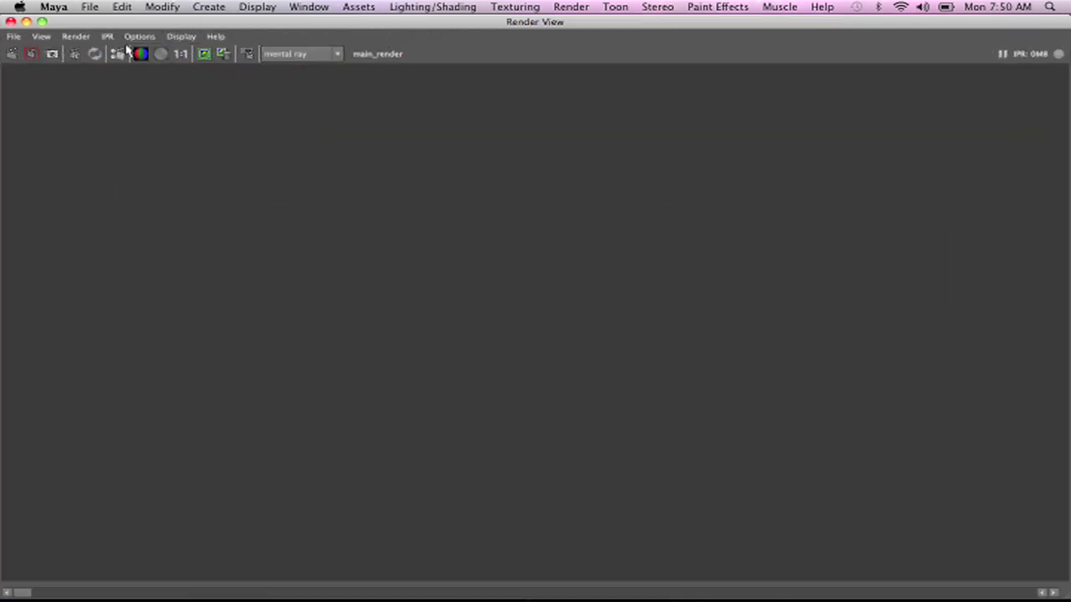
{"action": "left_click", "coordinate": [72, 39]}
{"action": "mouse_move", "coordinate": [91, 117]}
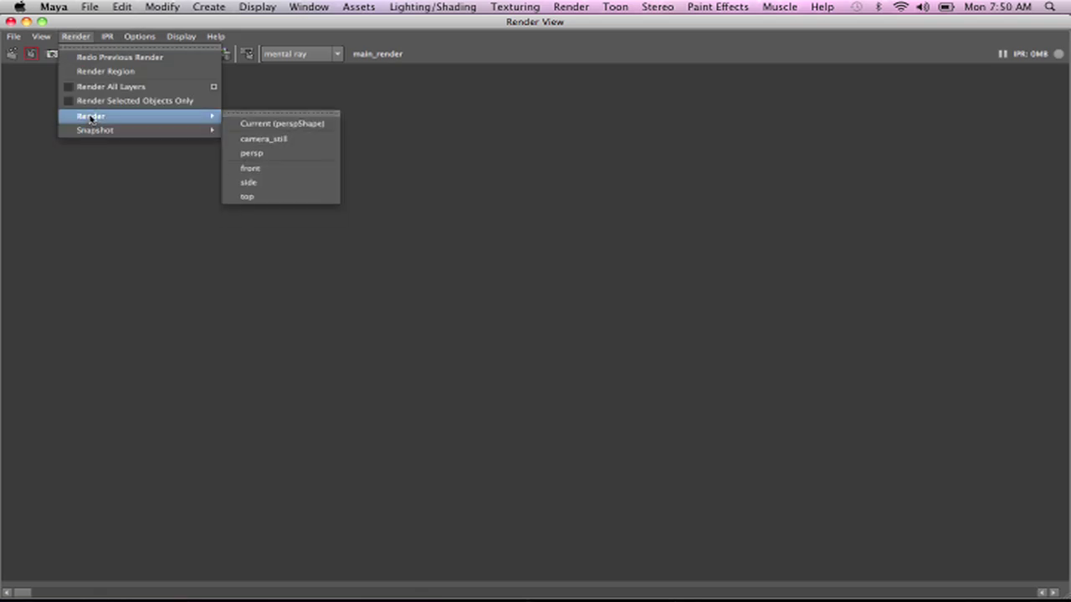
{"action": "left_click", "coordinate": [287, 139]}
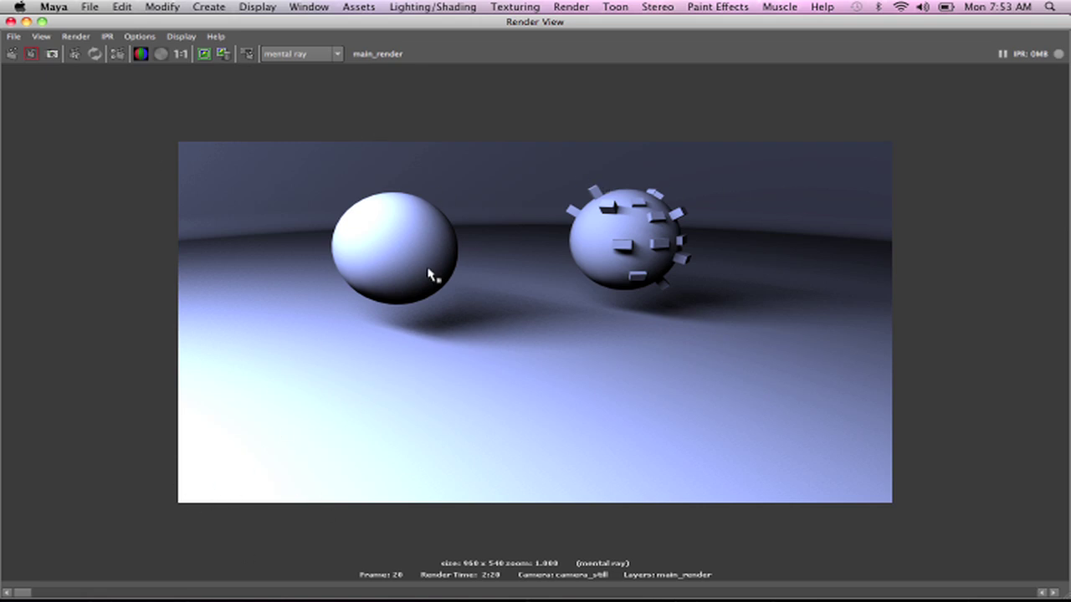
{"action": "left_click", "coordinate": [26, 21]}
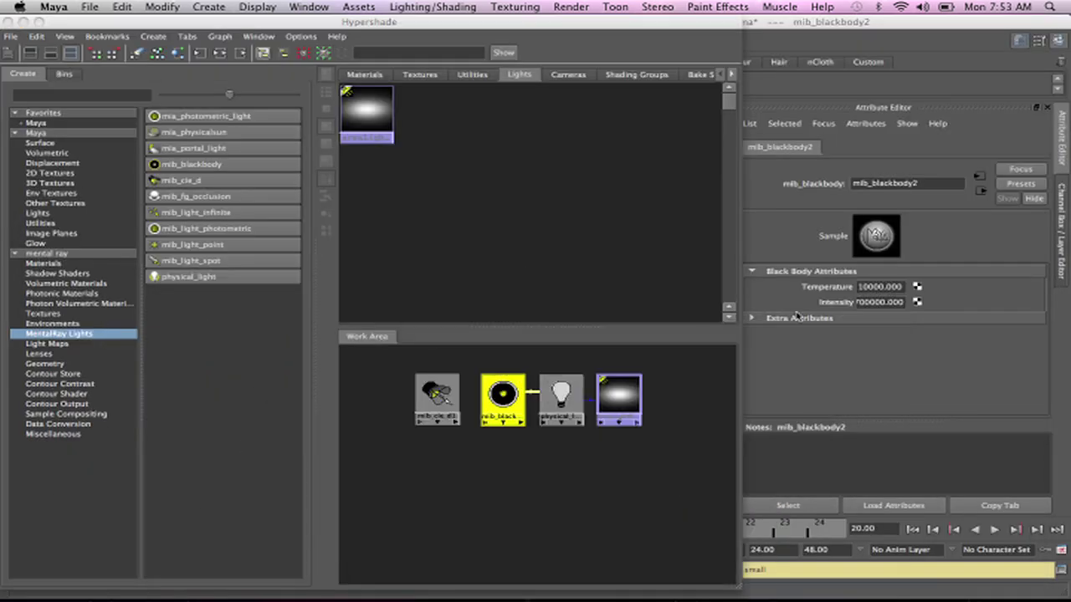
- Set the Intensity of the mib_blackbody2 node to 1700000
{"action": "left_click", "coordinate": [867, 303]}
{"action": "type", "text": "1700000"}
{"action": "key", "text": "Return"}
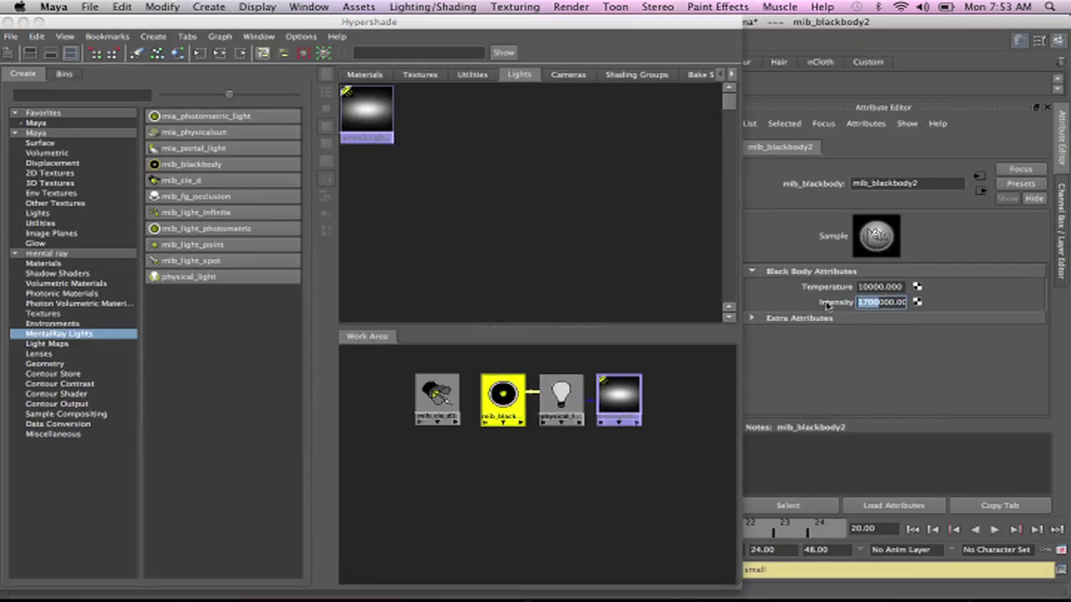
{"action": "left_click", "coordinate": [870, 306]}
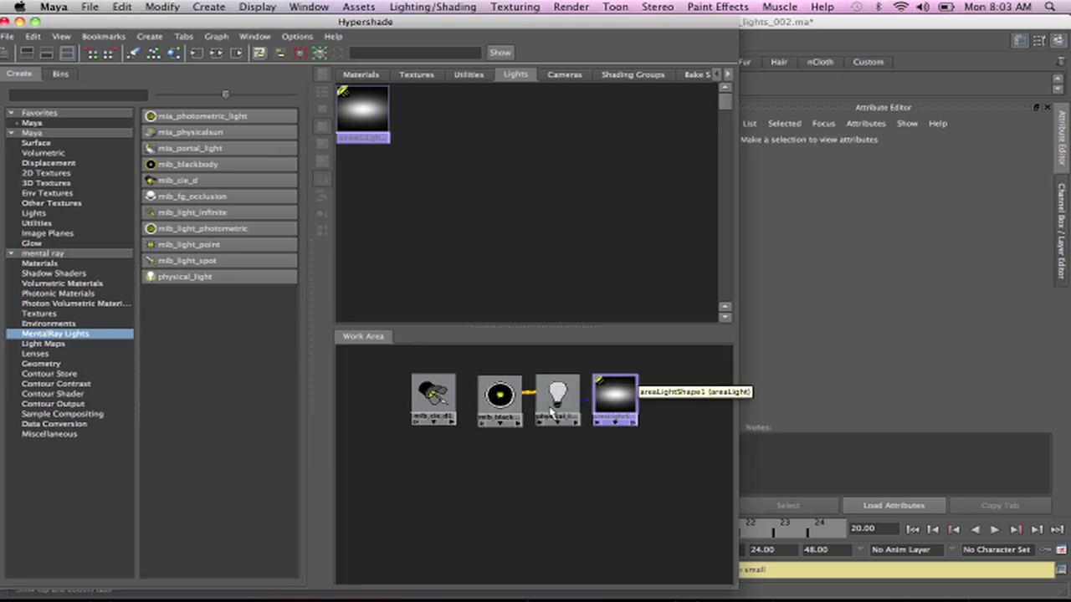
- Show the mib_blackbody2 attributes, minimize the Hypershade, and re-render the frame in the Render View, minimizing the render window when done
{"action": "left_click", "coordinate": [493, 422]}
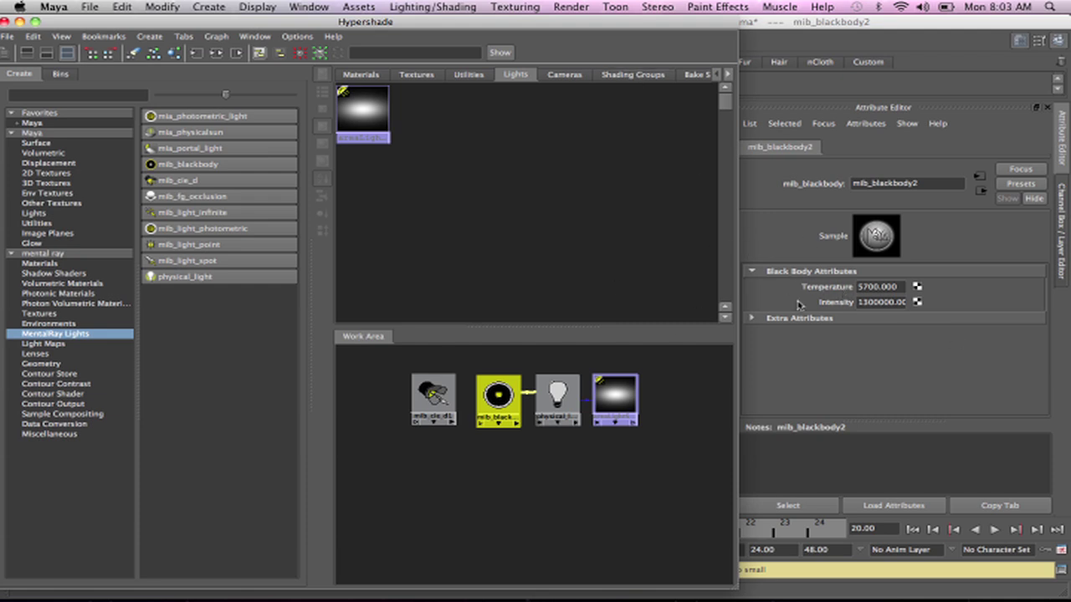
{"action": "left_click", "coordinate": [20, 22]}
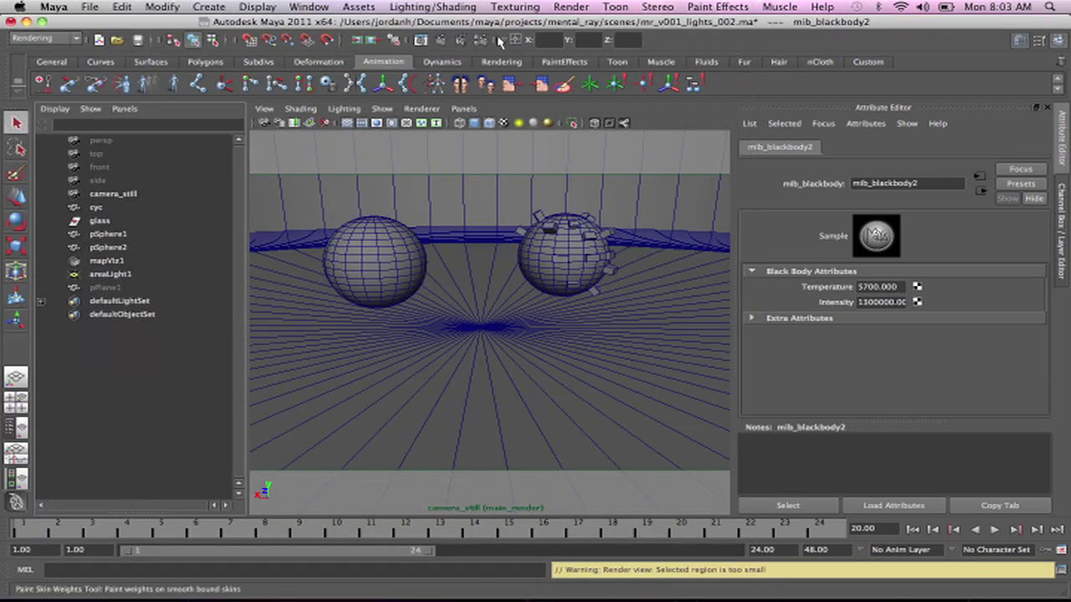
{"action": "left_click", "coordinate": [422, 42]}
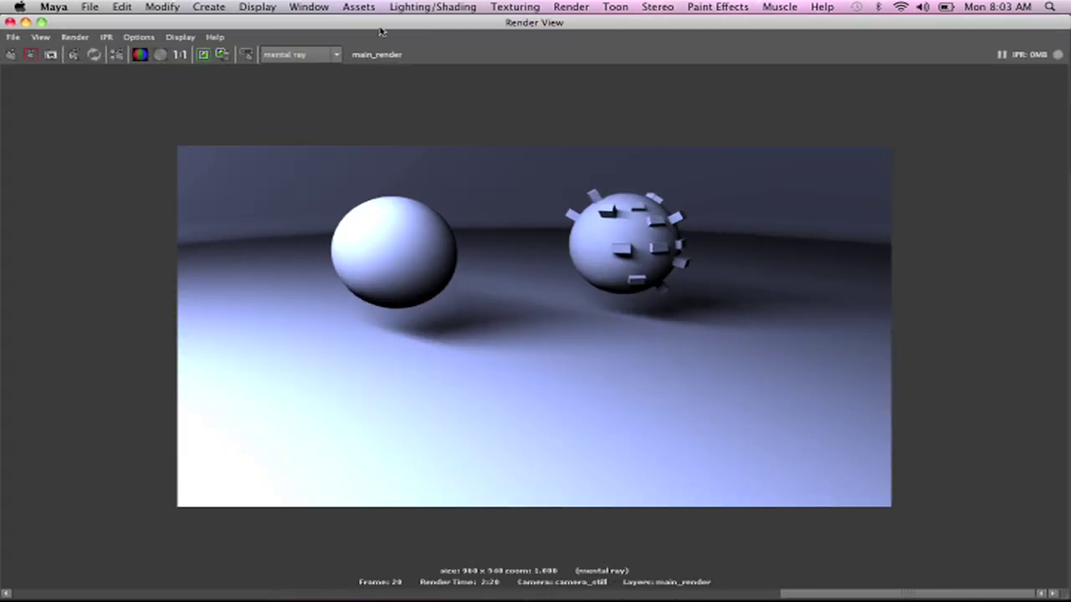
{"action": "left_click", "coordinate": [10, 56]}
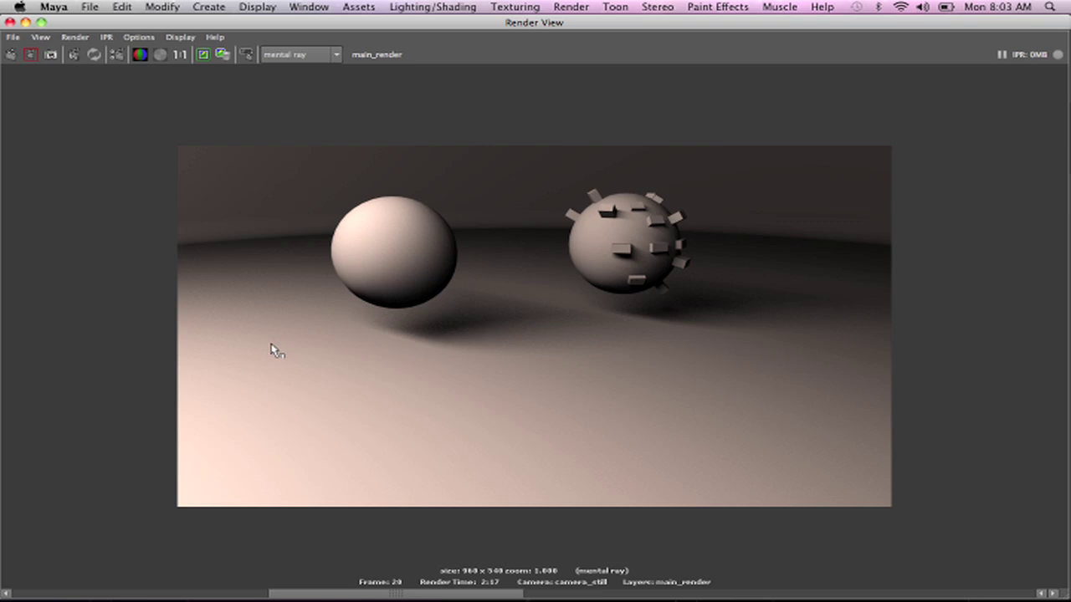
{"action": "left_click", "coordinate": [25, 22]}
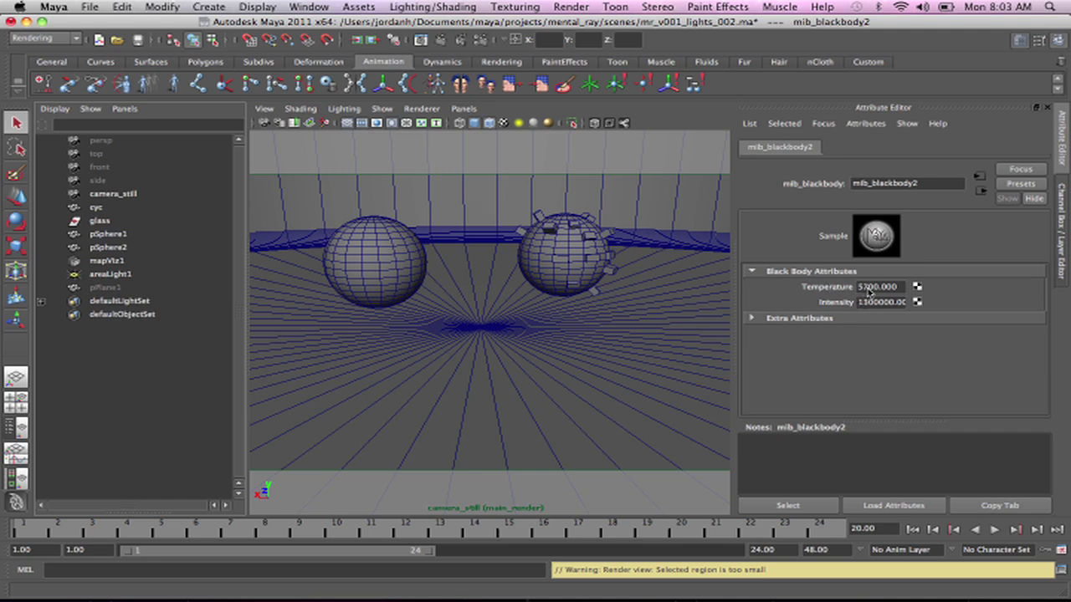
- Open the Temperature value of the mib_blackbody2 node for editing
{"action": "left_click", "coordinate": [869, 287]}
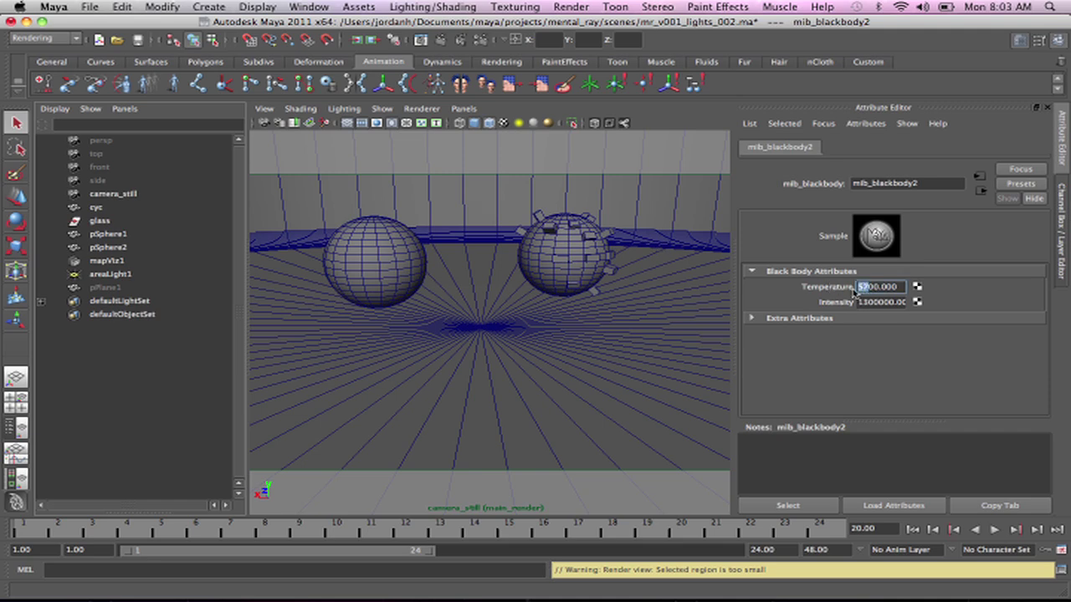